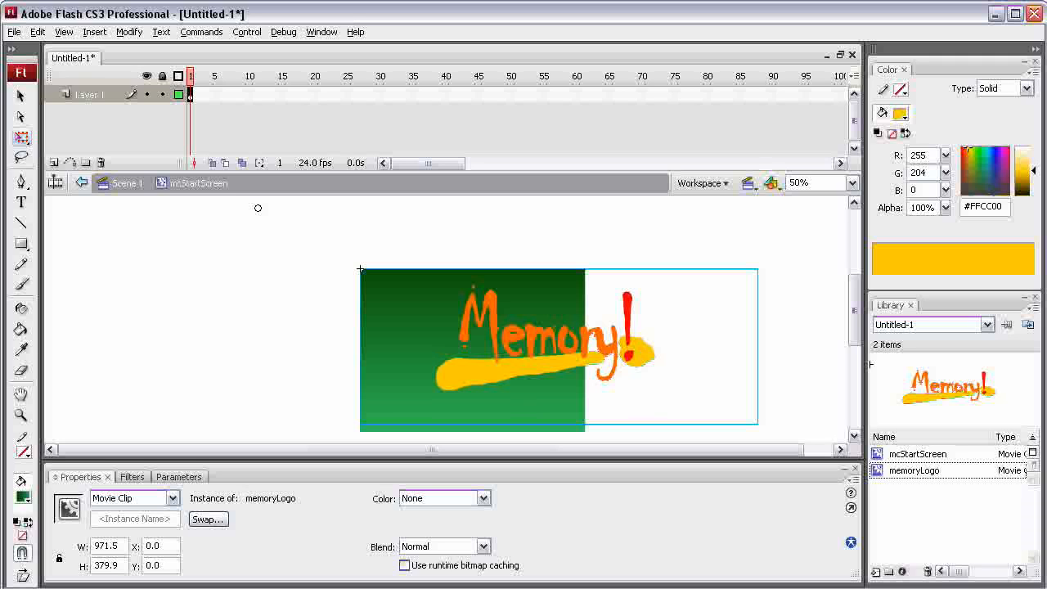
- Move the memoryLogo instance onto the green background to about X -181.9, Y -25.9
left_click_drag(623, 347, 536, 347)
mouse_move(472, 346)
left_mouse_down()
mouse_move(492, 337)
mouse_move(485, 346)
left_mouse_up()
left_click(485, 347)
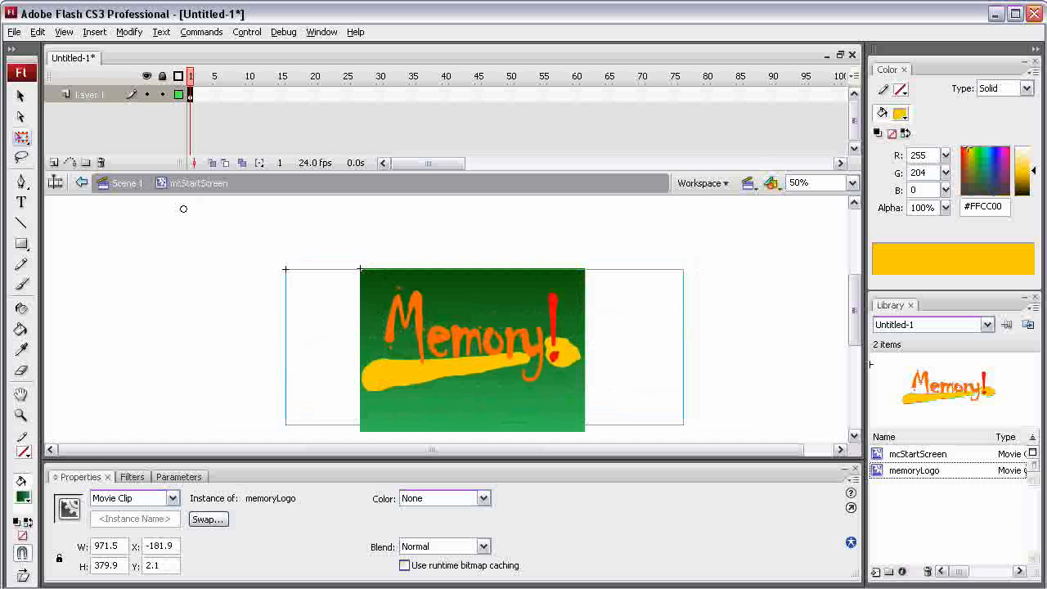
left_click_drag(183, 209, 183, 196)
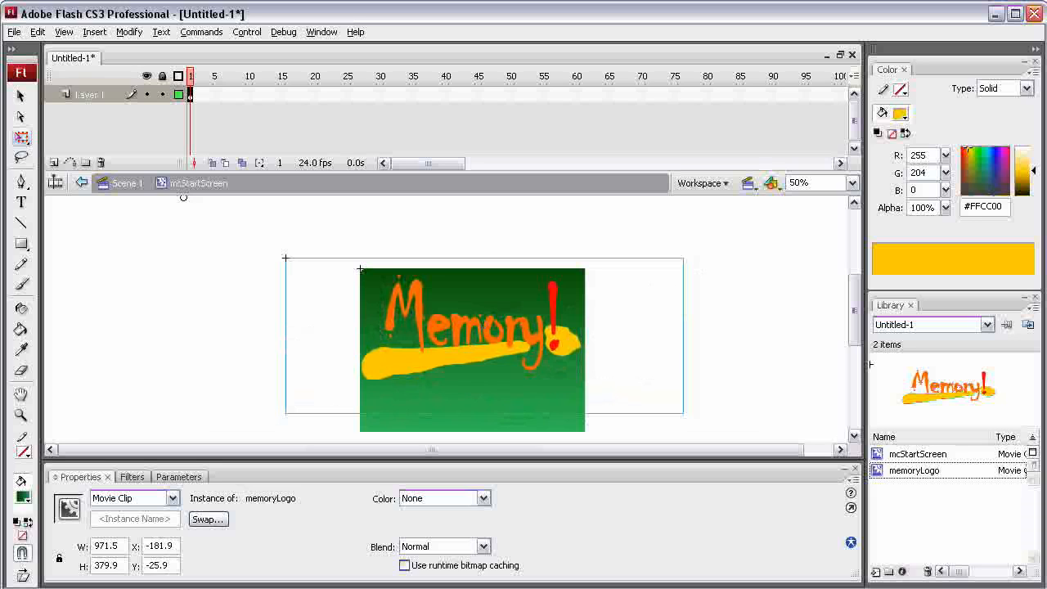
- Apply a green #00CC00 Tint colour effect at 54% to the memoryLogo instance
scroll(183, 198, "down", 1)
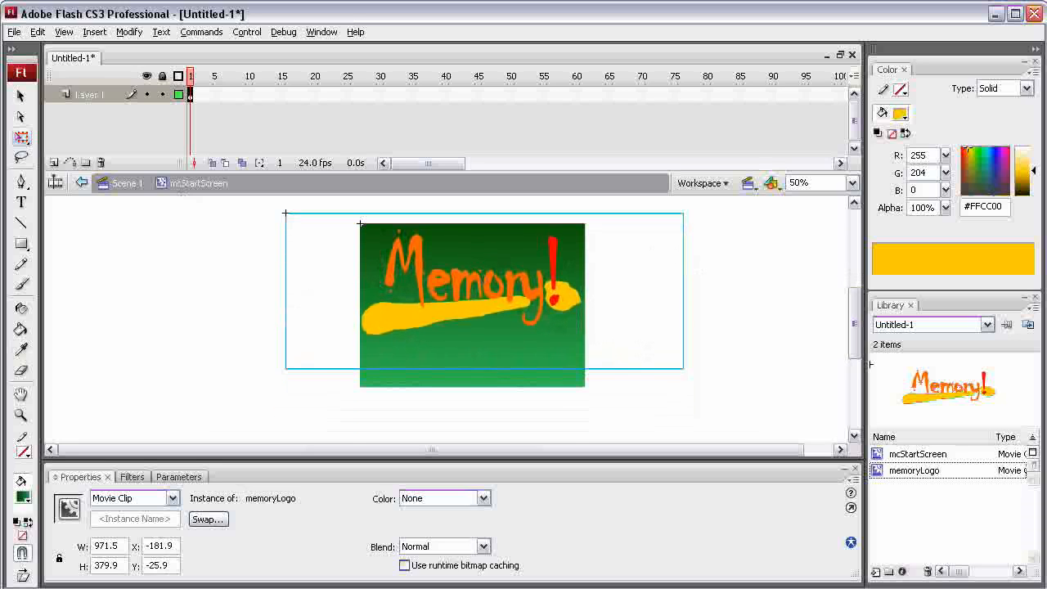
left_click(56, 477)
left_click(56, 521)
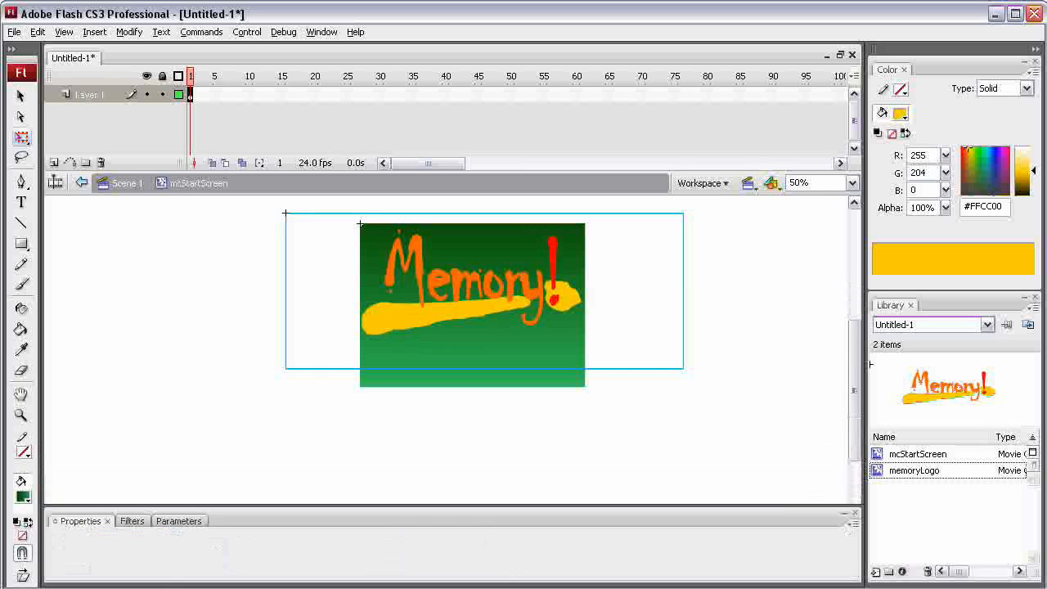
left_click(56, 570)
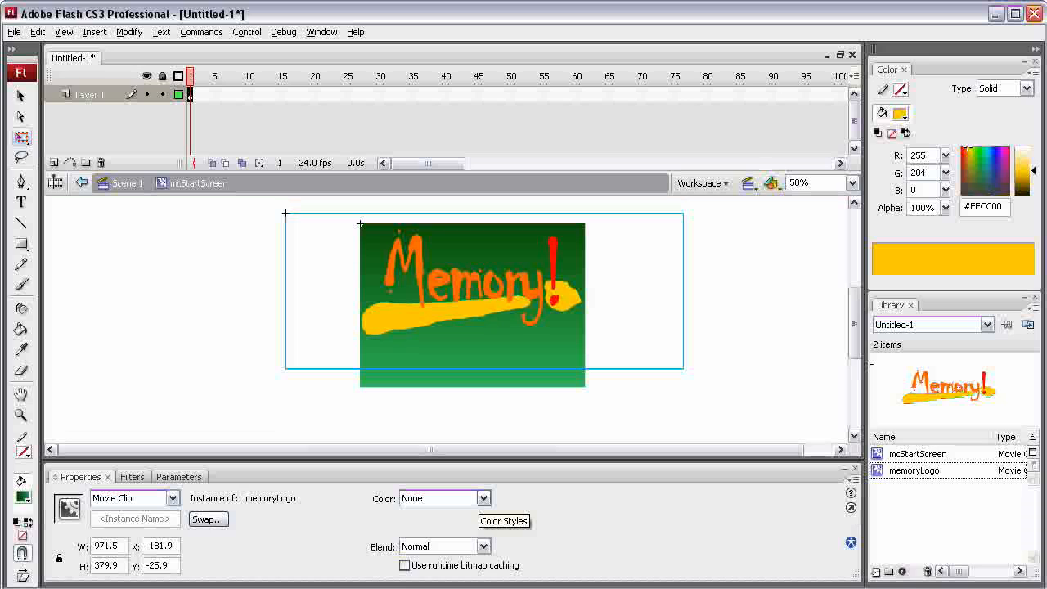
left_click(482, 498)
left_click(417, 530)
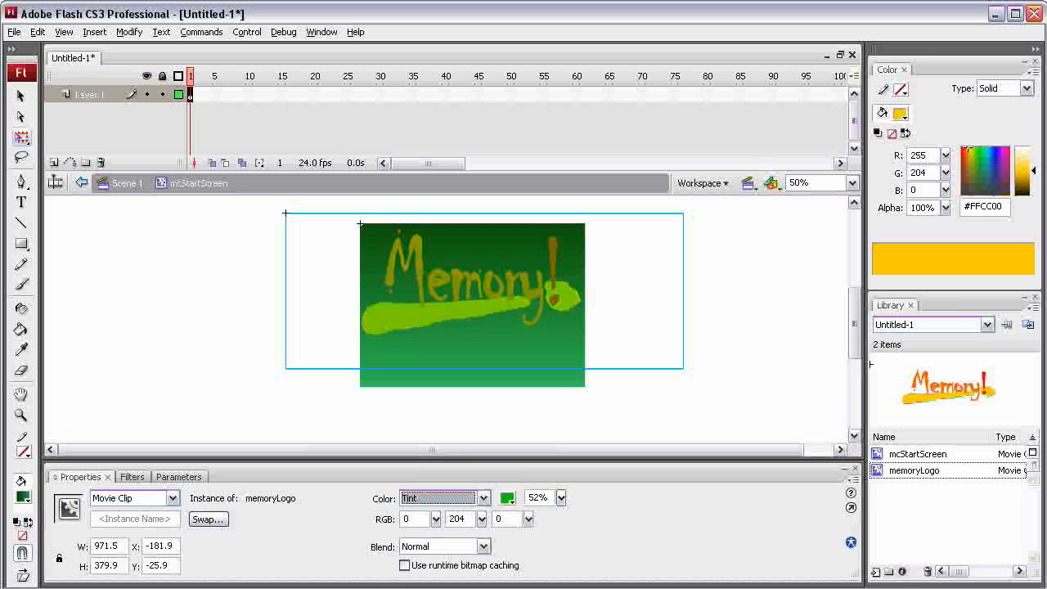
left_click(507, 499)
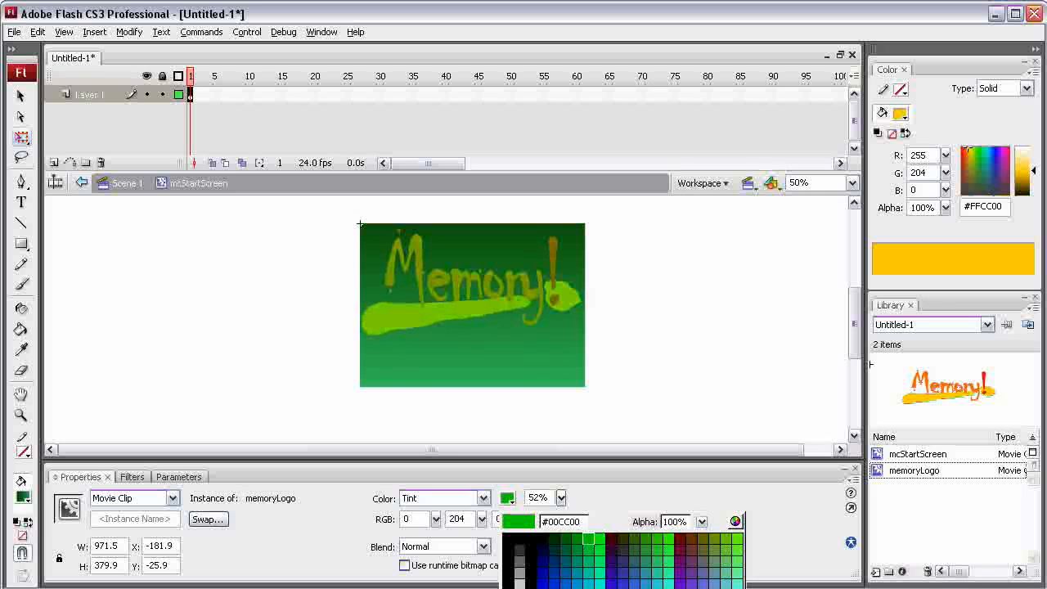
left_click(588, 539)
left_click(561, 497)
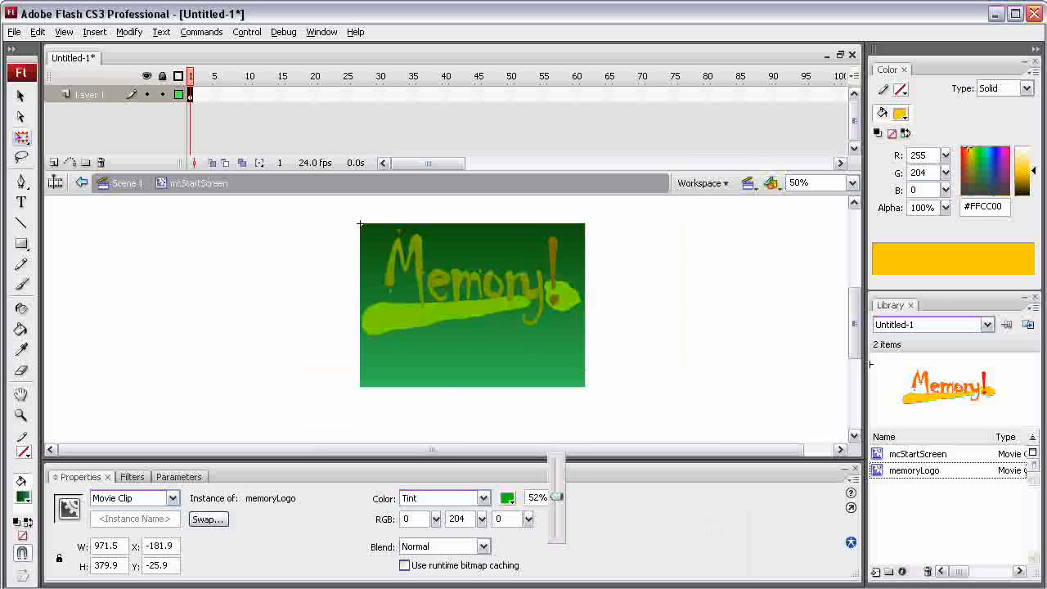
mouse_move(556, 496)
left_mouse_down()
mouse_move(556, 457)
mouse_move(557, 538)
mouse_move(556, 496)
left_mouse_up()
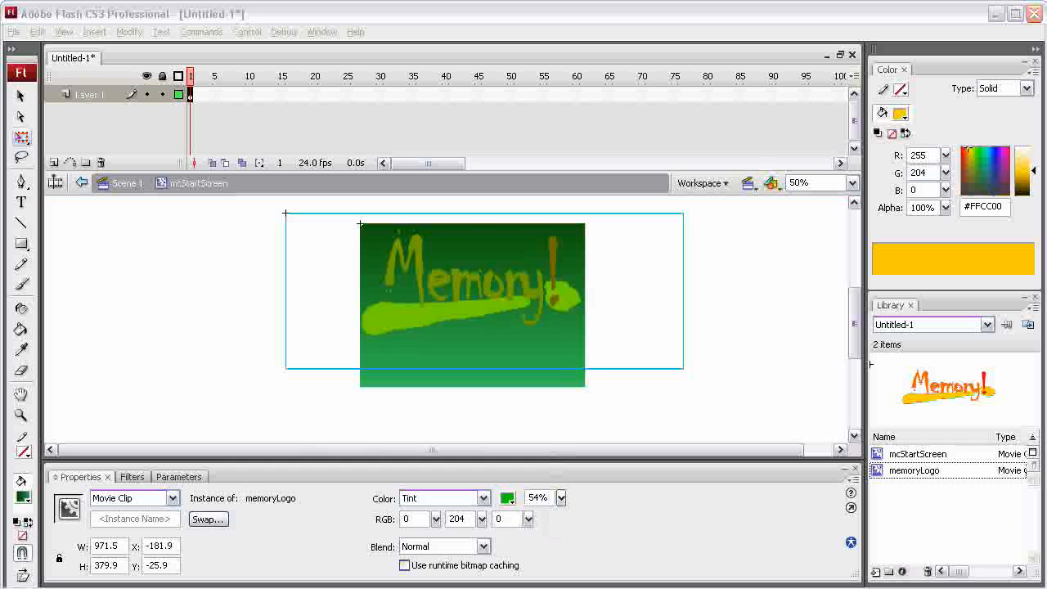
- Break the tinted logo instance apart and select its yellow underline text on its own
right_click(438, 279)
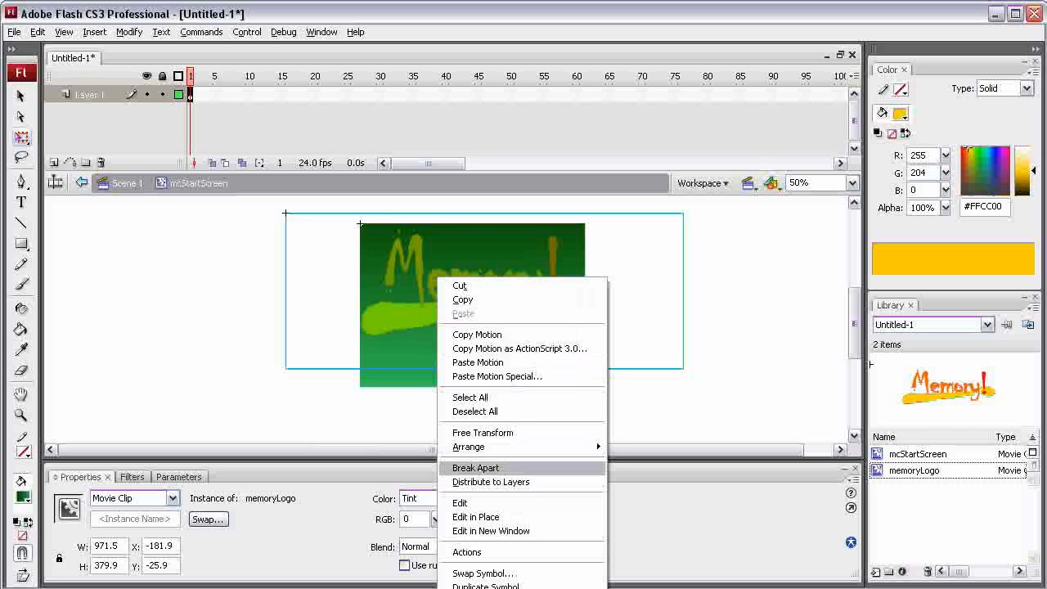
left_click(475, 468)
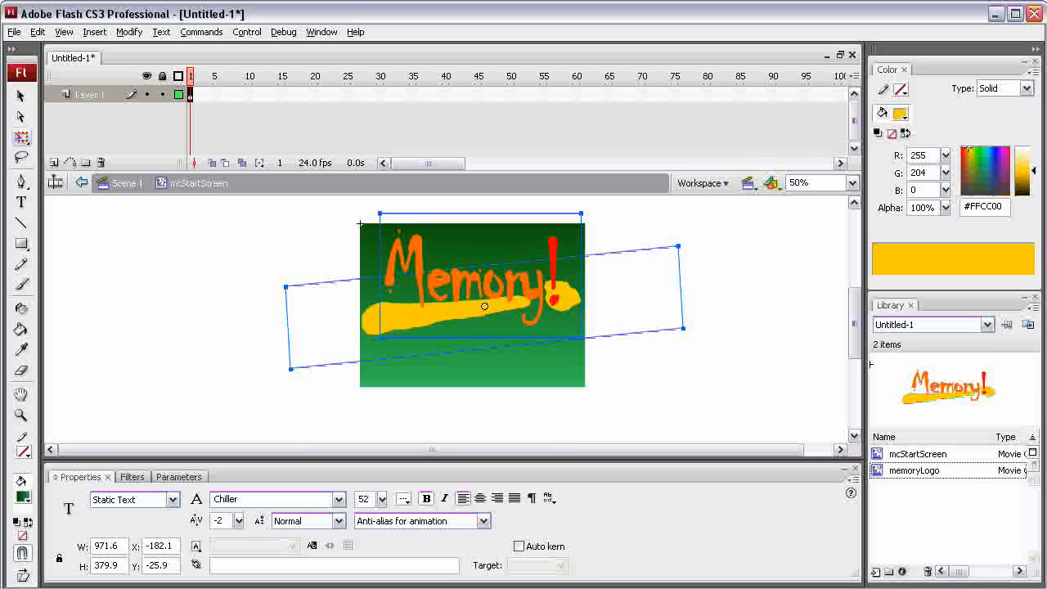
key("v")
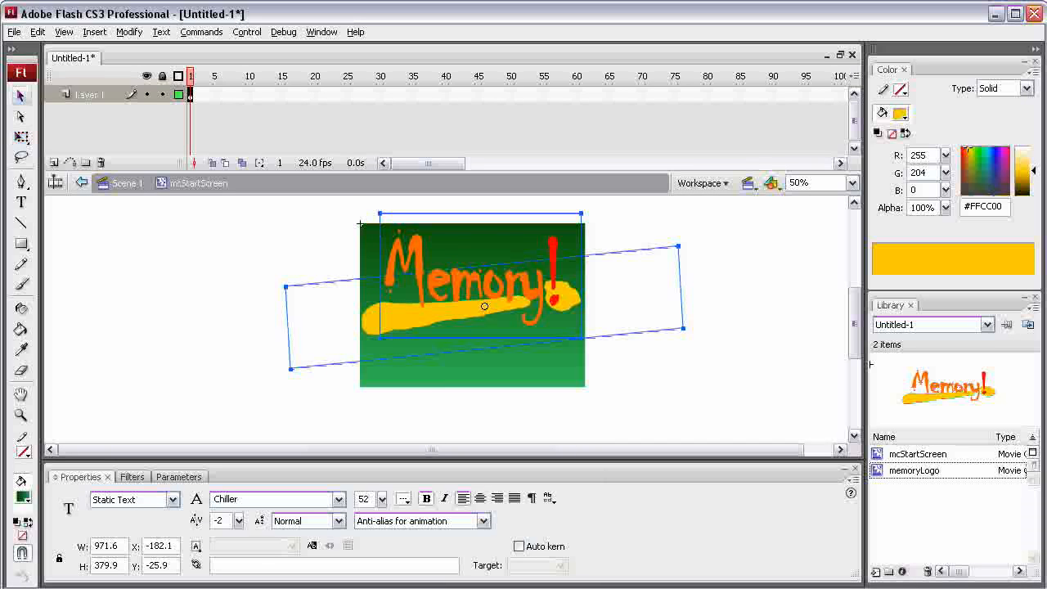
left_click(458, 413)
left_click(409, 316)
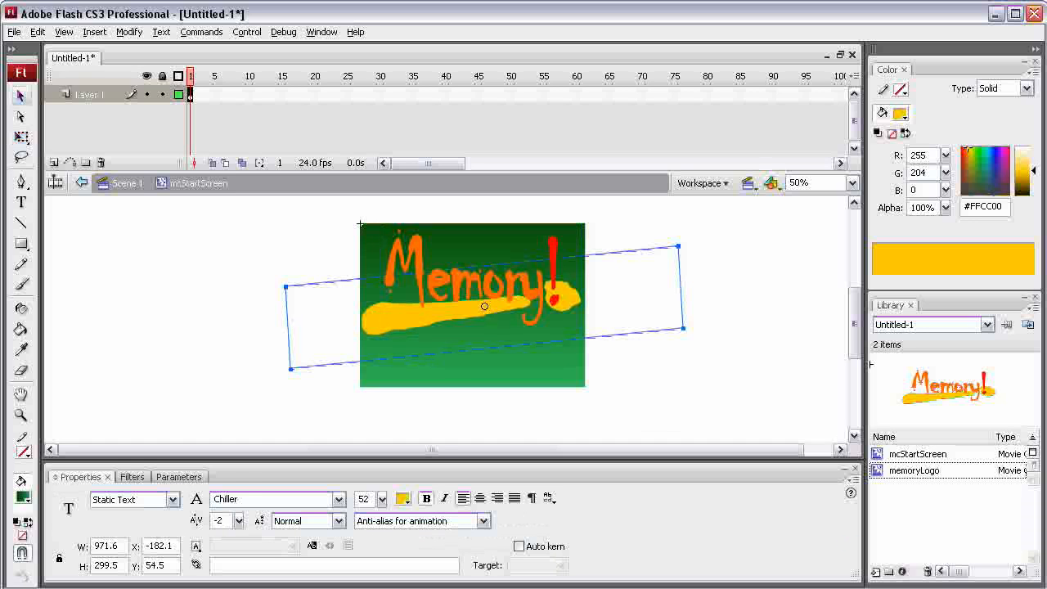
- Undo breaking the logo apart
key("ctrl+z")
key("ctrl+z")
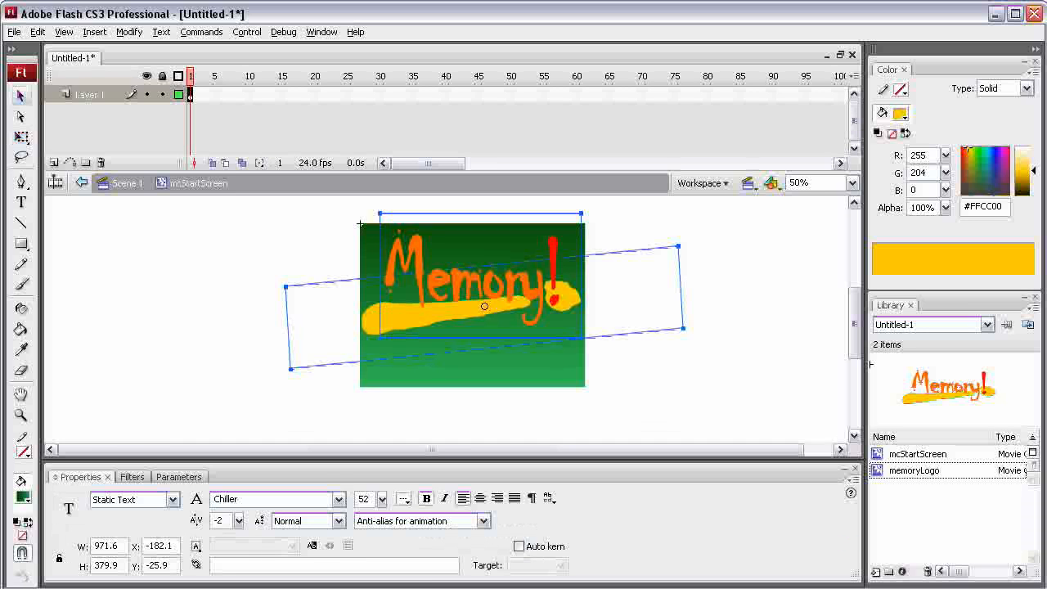
key("ctrl+y")
key("ctrl+y")
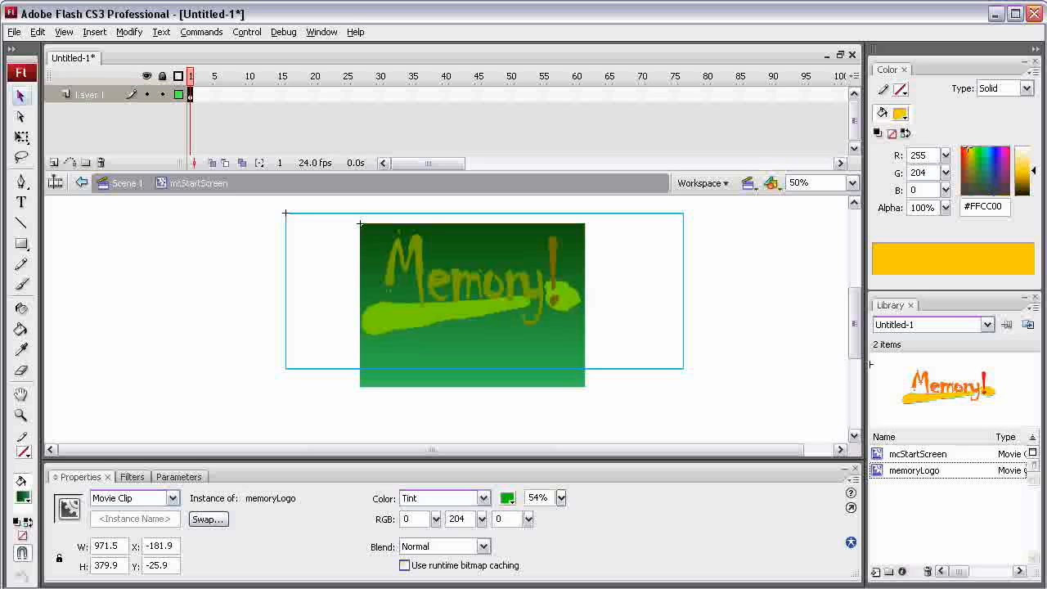
- Leave the mcStartScreen symbol and return to Scene 1
scroll(446, 323, "down", 1)
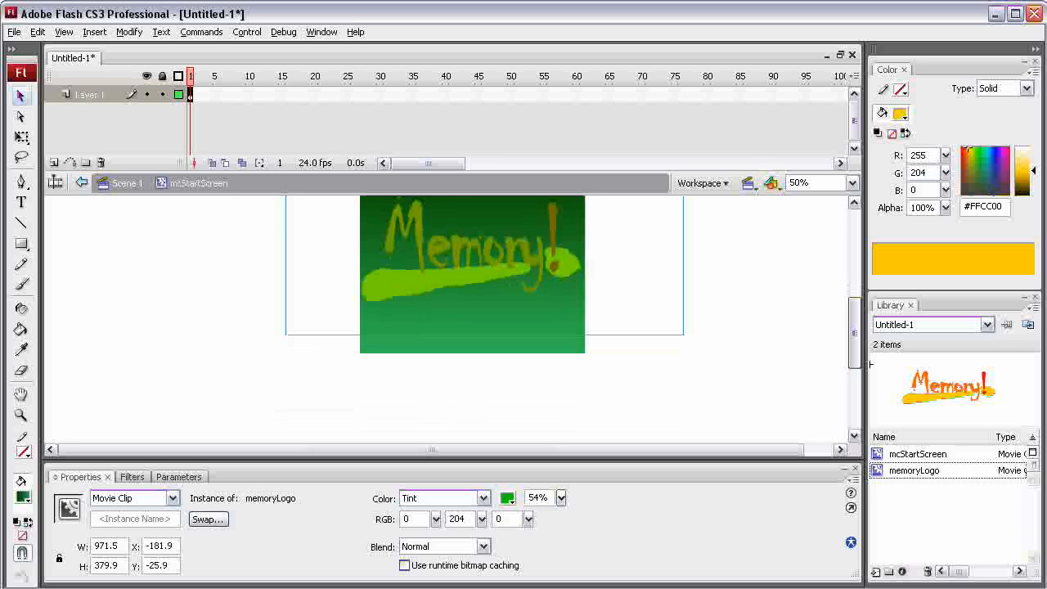
scroll(482, 303, "up", 2)
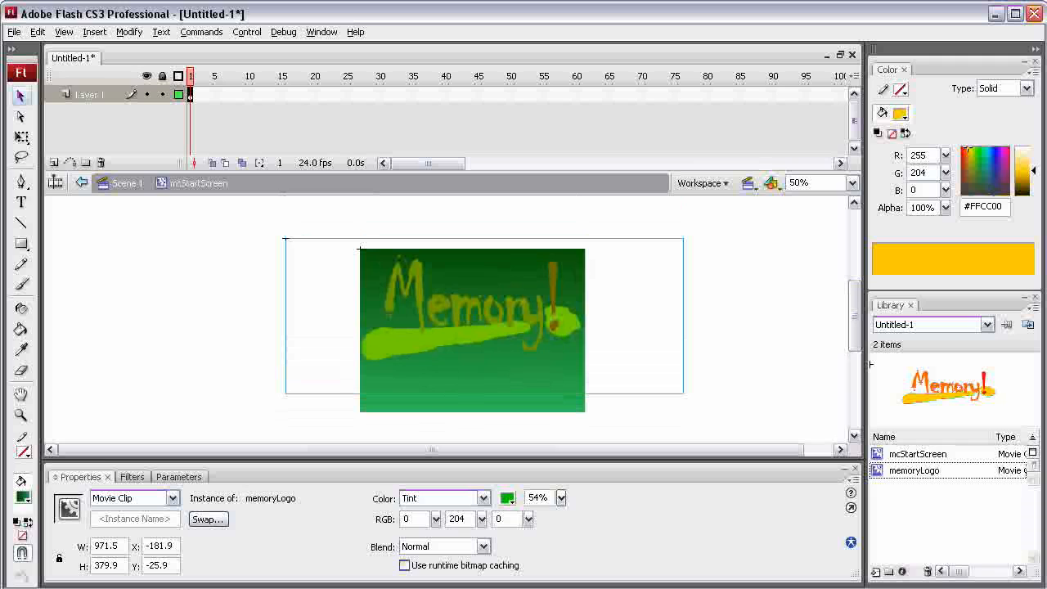
left_click(127, 183)
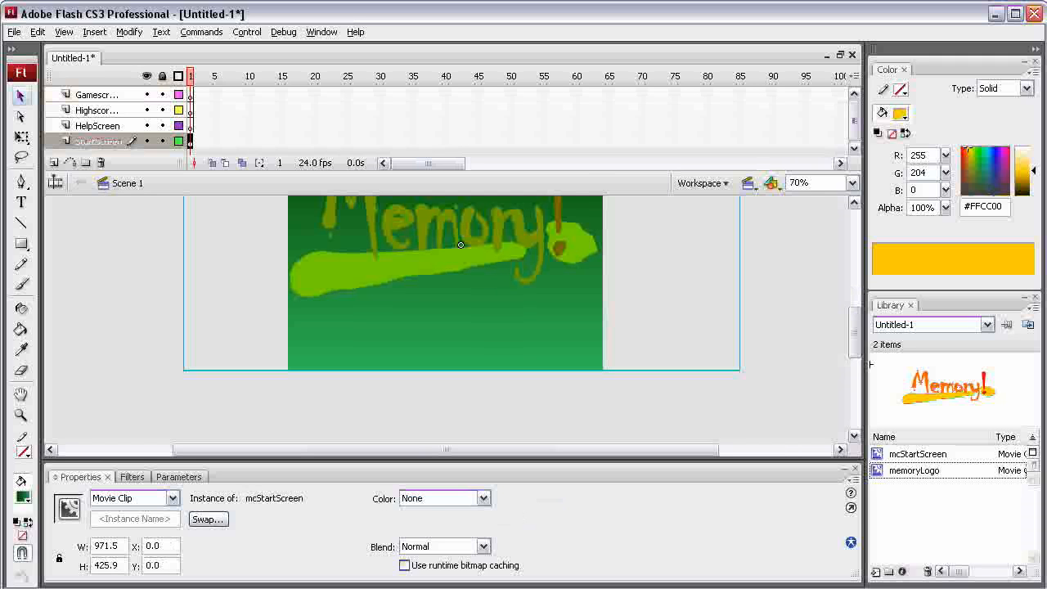
scroll(483, 311, "up", 2)
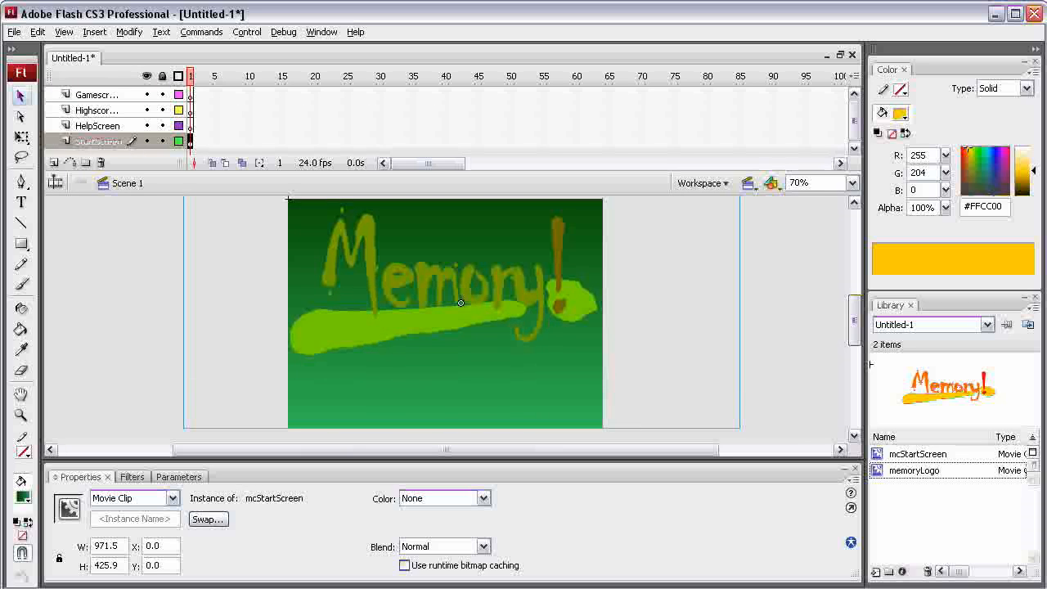
- Add a layer directly above StartScreen, name it Buttons, and slightly enlarge the timeline area
left_click(99, 142)
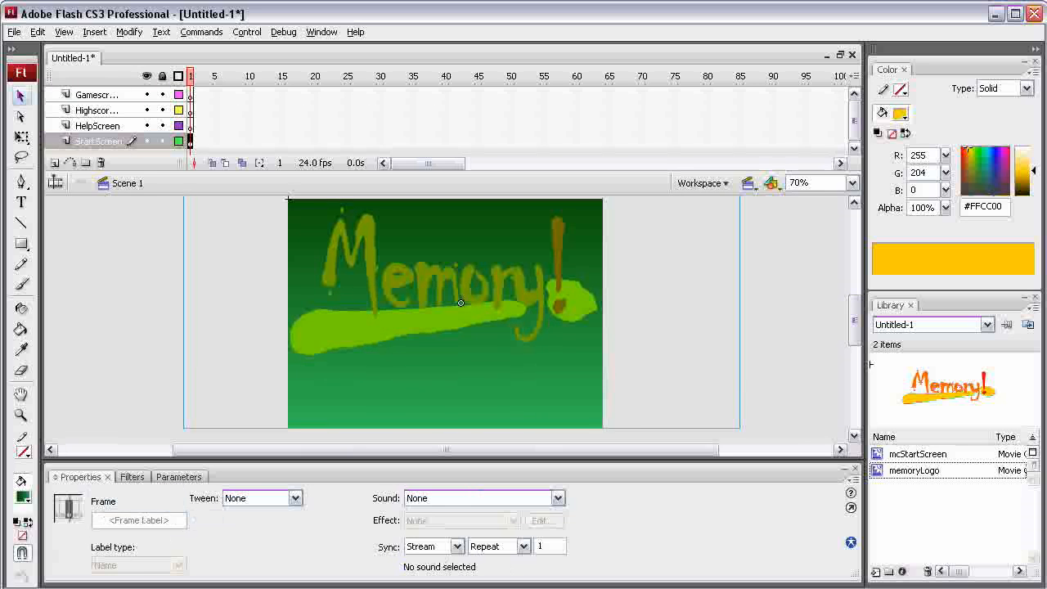
left_click(54, 163)
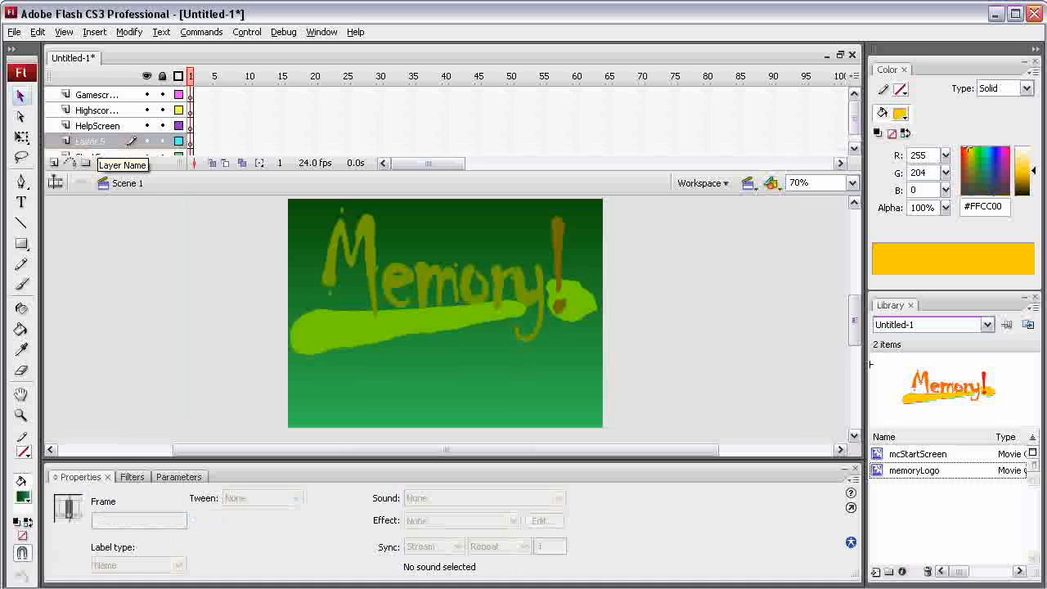
double_click(127, 141)
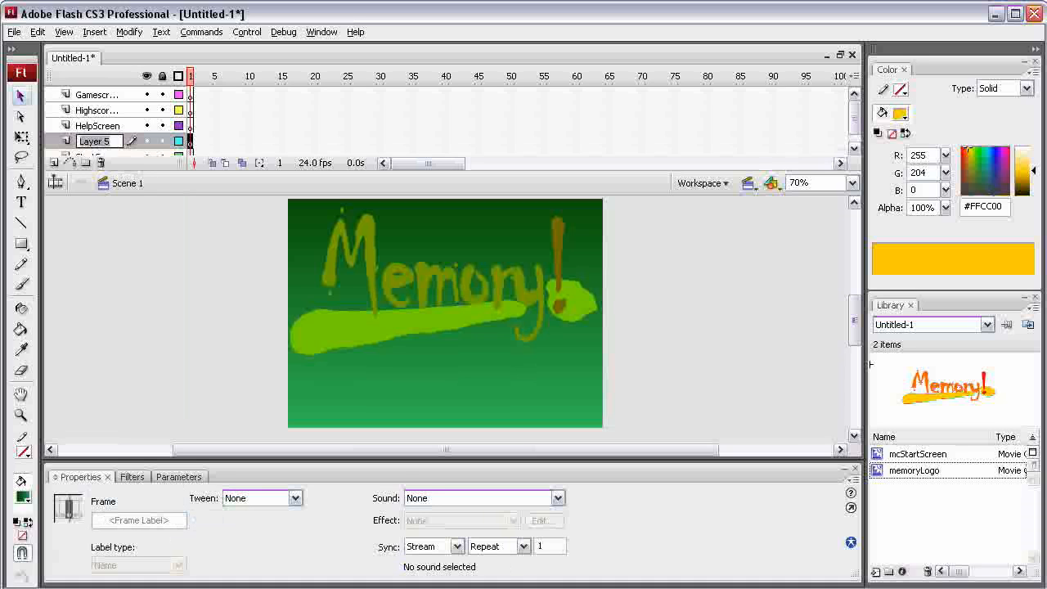
type("Buttons")
key("Return")
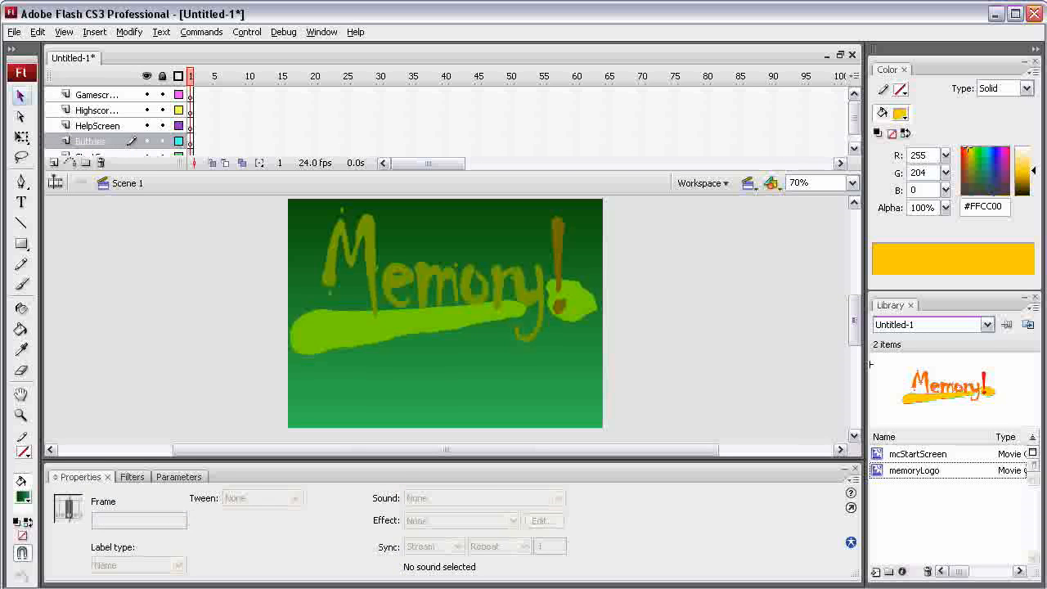
left_click(657, 142)
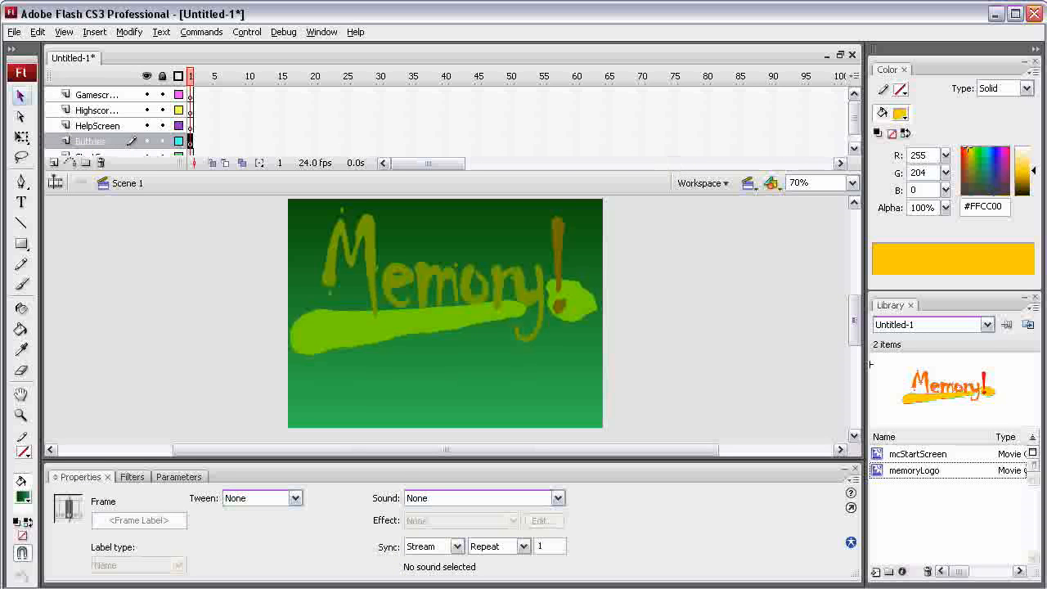
left_click_drag(622, 171, 621, 174)
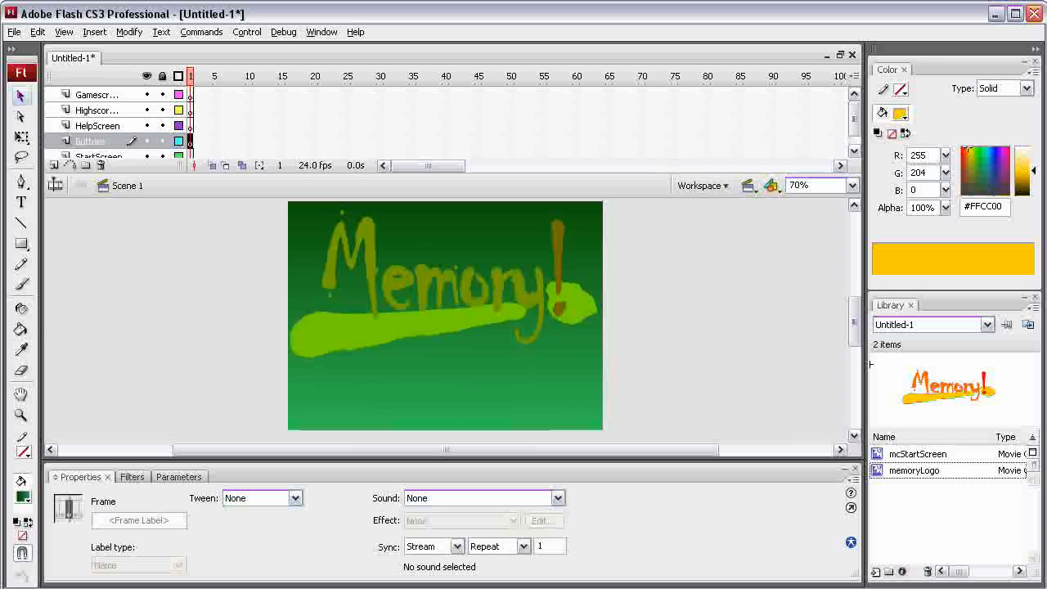
- Create a new library symbol of type Button named bHelpbutton
right_click(914, 470)
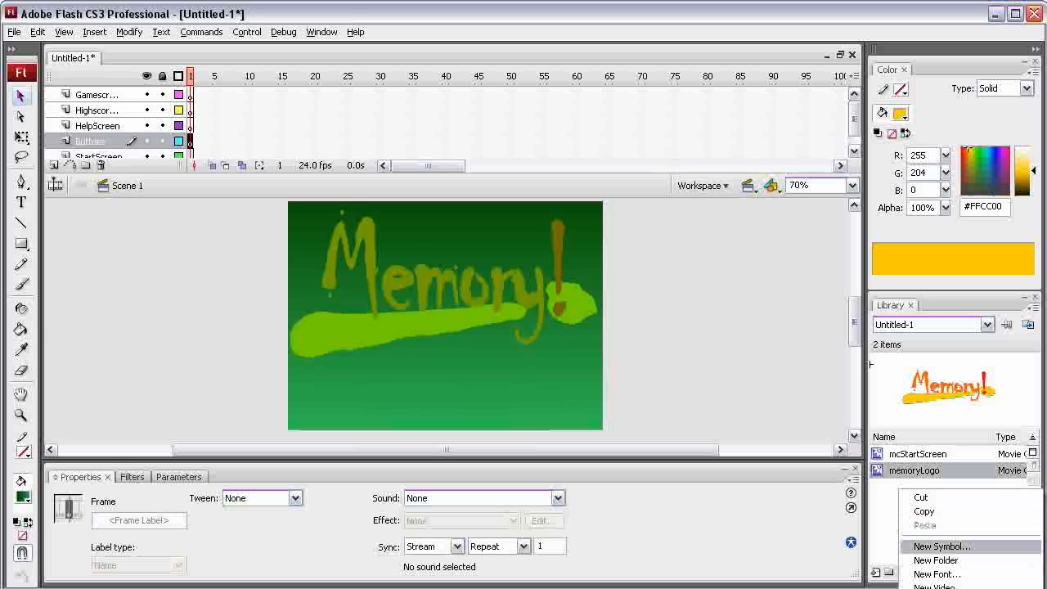
left_click(942, 547)
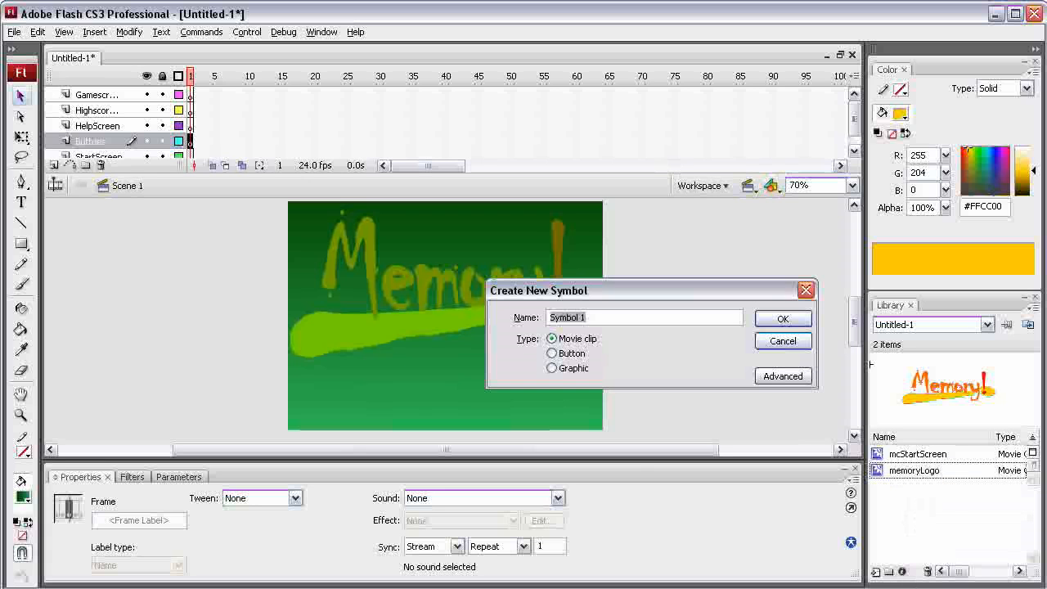
left_click(553, 353)
key("shift+Tab")
type("b")
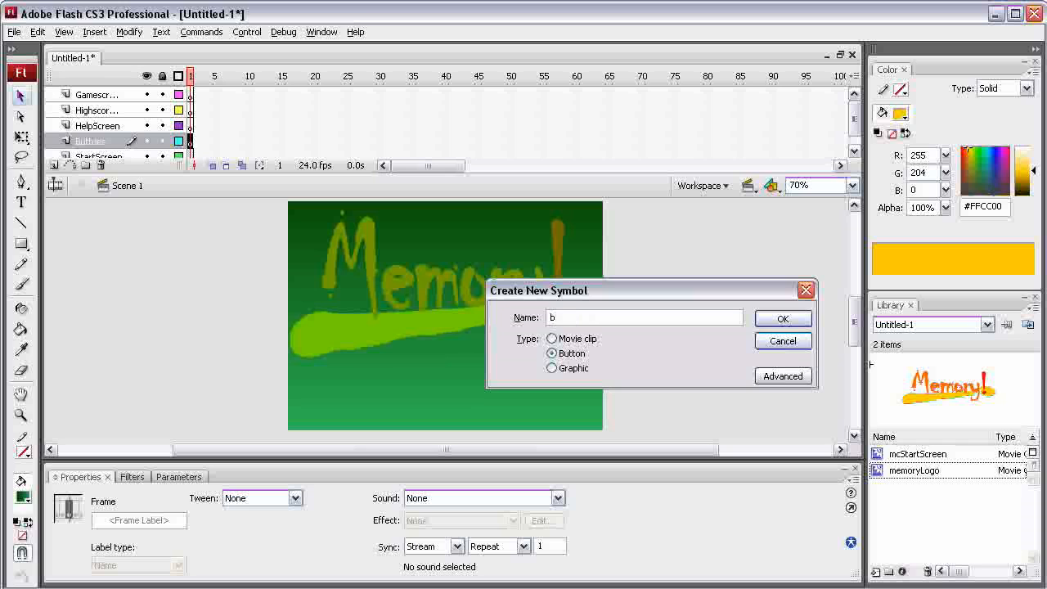
type("Helpbutton")
key("Return")
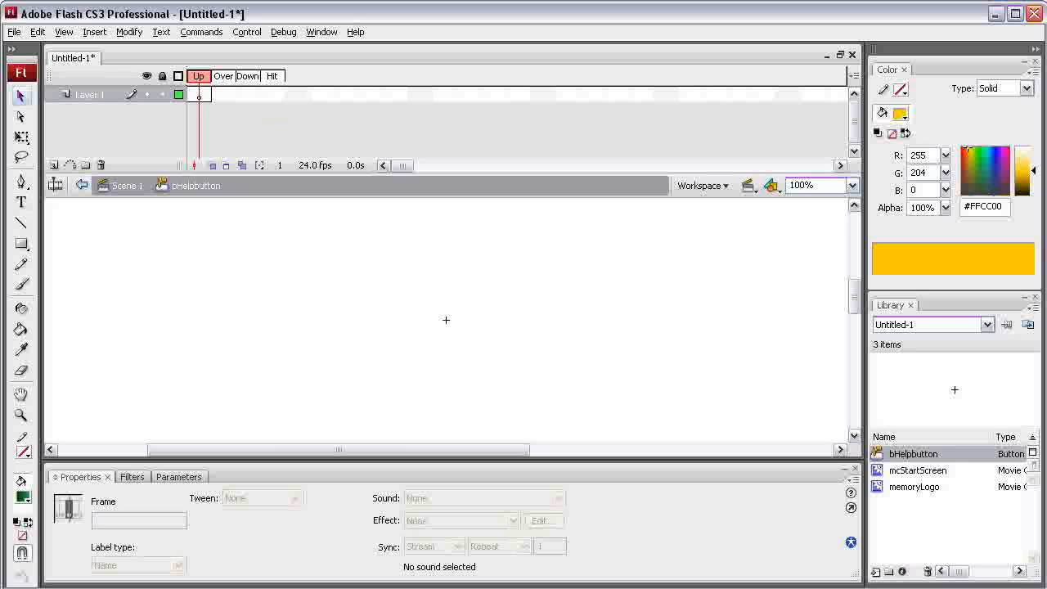
- In the button's Up frame, add a static text box about 177 px wide with the text "Help" in yellow #FFFF00
left_click(199, 95)
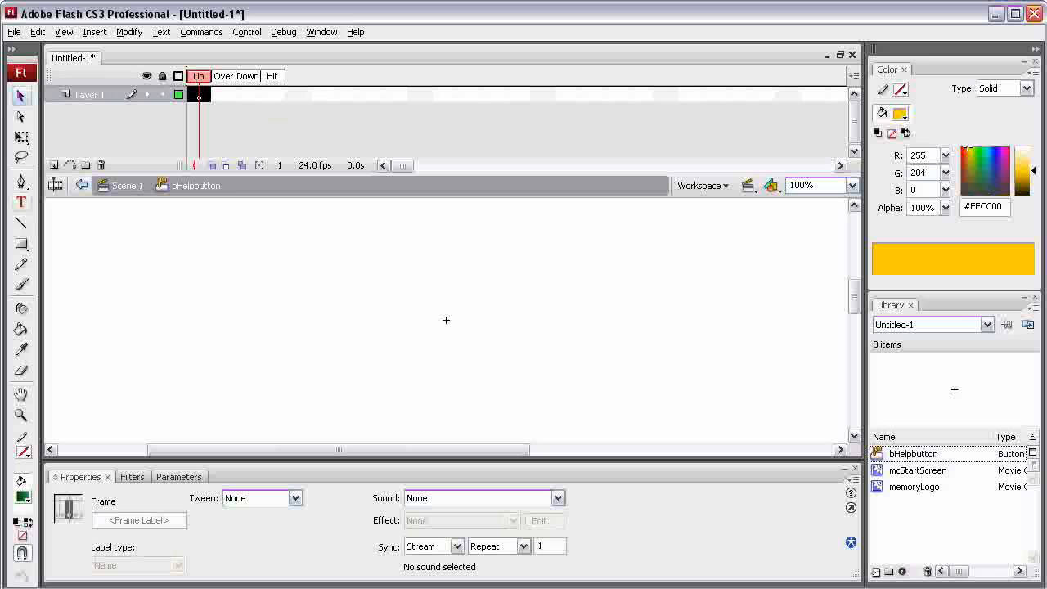
left_click(21, 203)
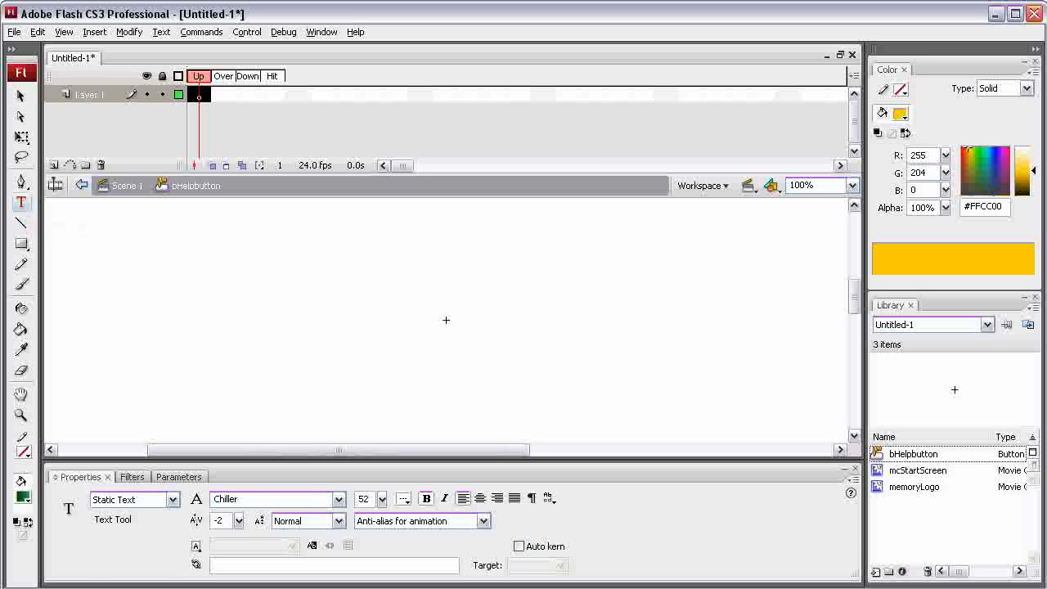
left_click_drag(381, 253, 525, 305)
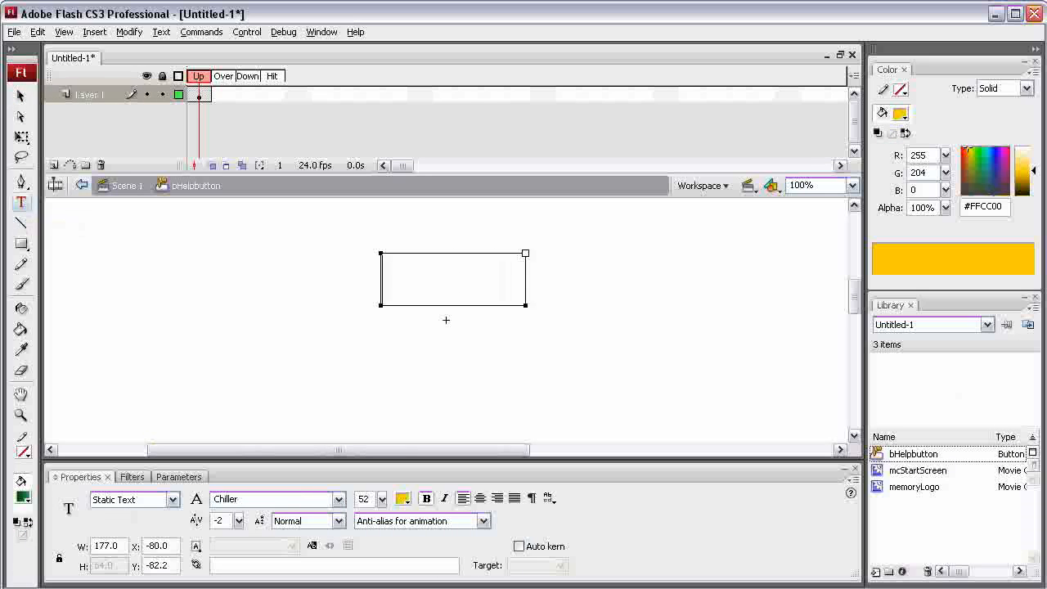
left_click(403, 499)
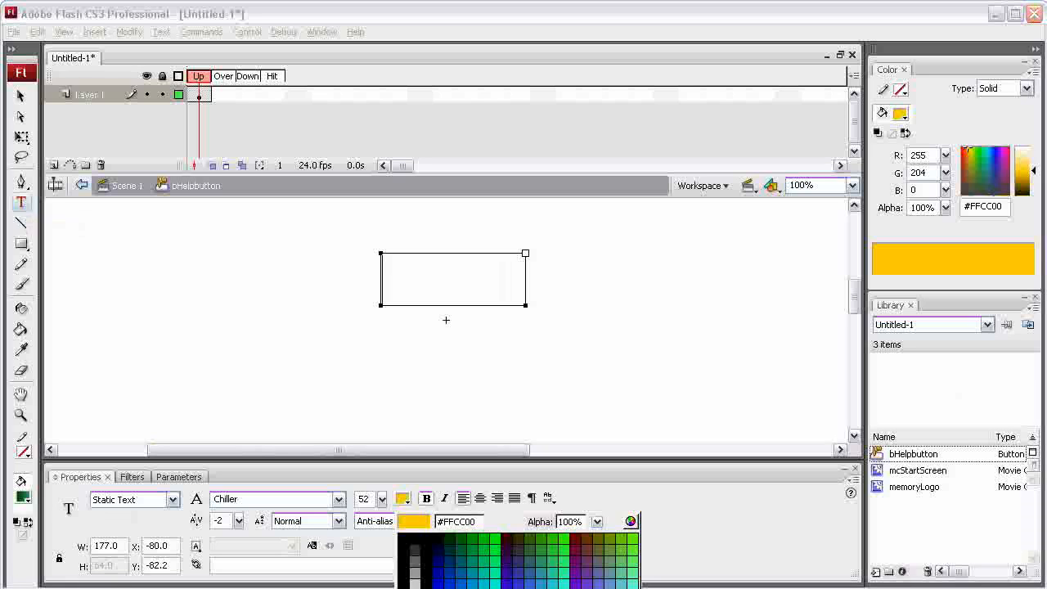
left_click(634, 588)
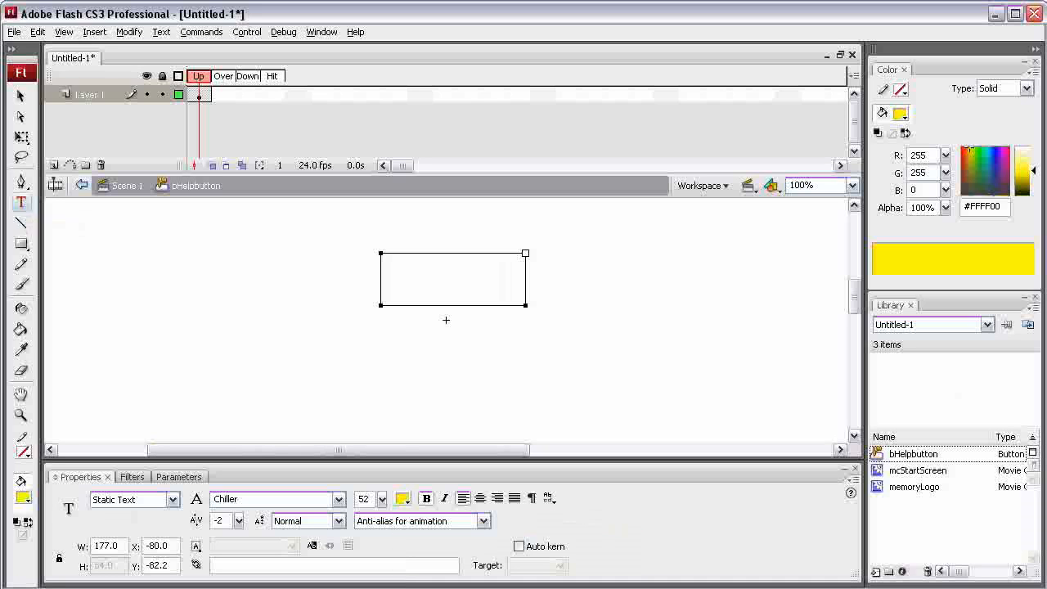
type("Help")
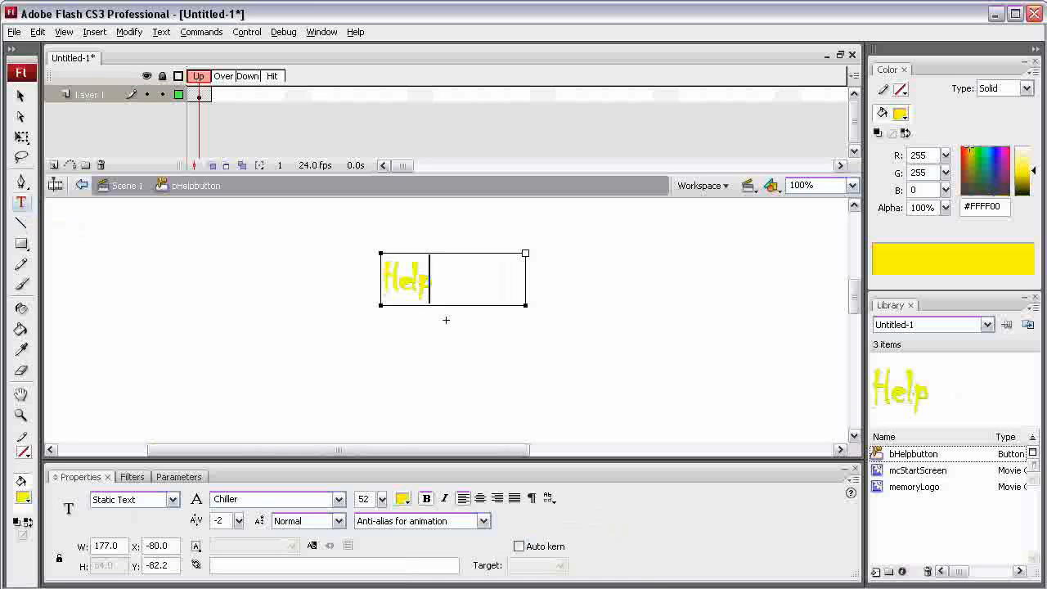
- Narrow the Help text box to about 74 px and try to change its font to Tekton Pro, keeping it as static text
left_click_drag(525, 253, 435, 254)
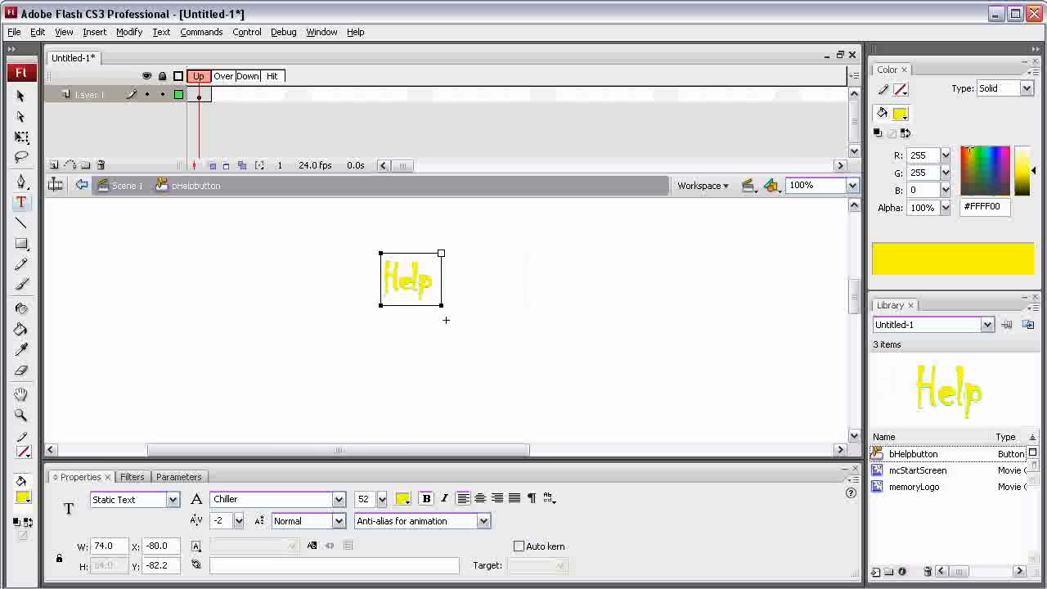
left_click(339, 500)
scroll(272, 548, "down", 20)
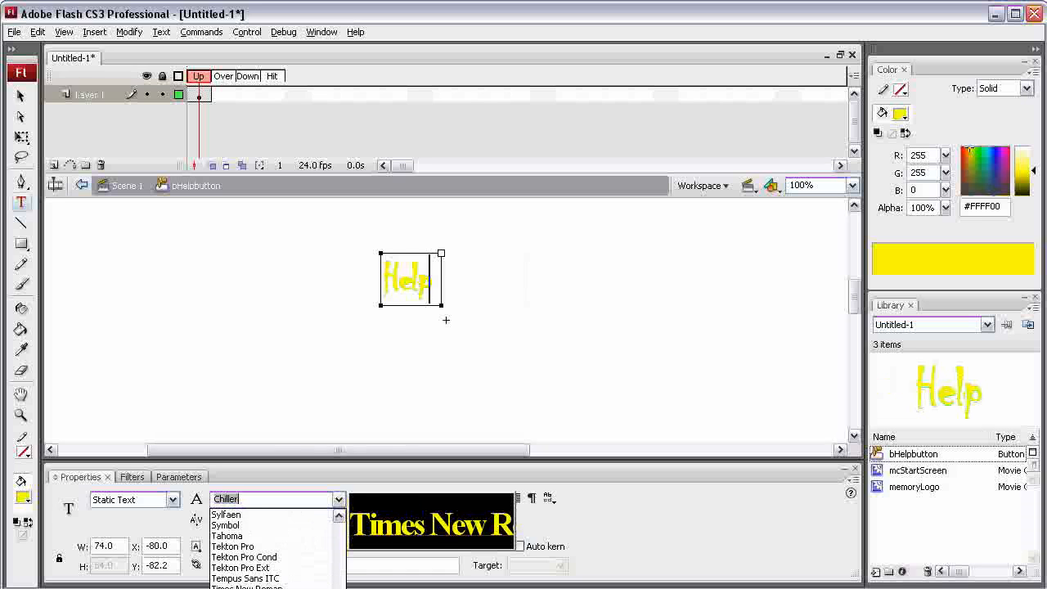
left_click(234, 547)
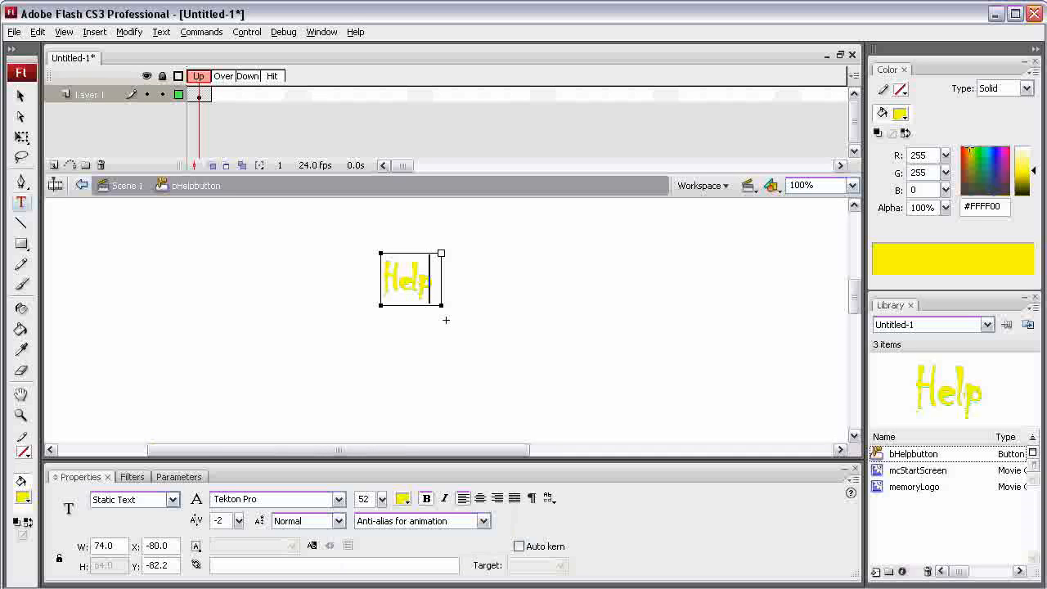
left_click(171, 500)
left_click(164, 512)
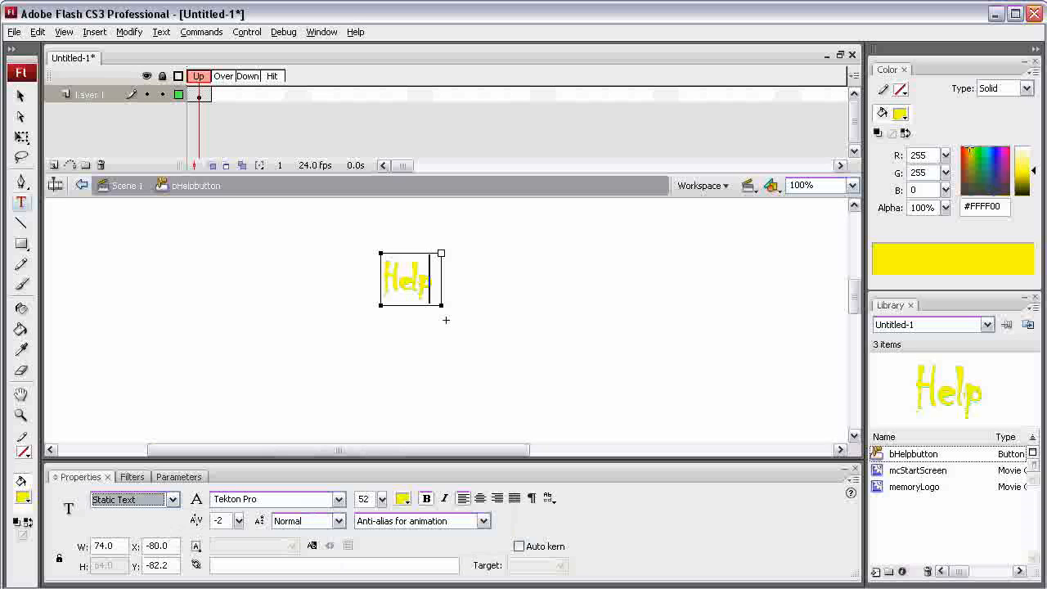
- Widen the text box to about 178 px, add the trial letters "yuyu" after Help, and delete them again
left_click_drag(441, 254, 526, 254)
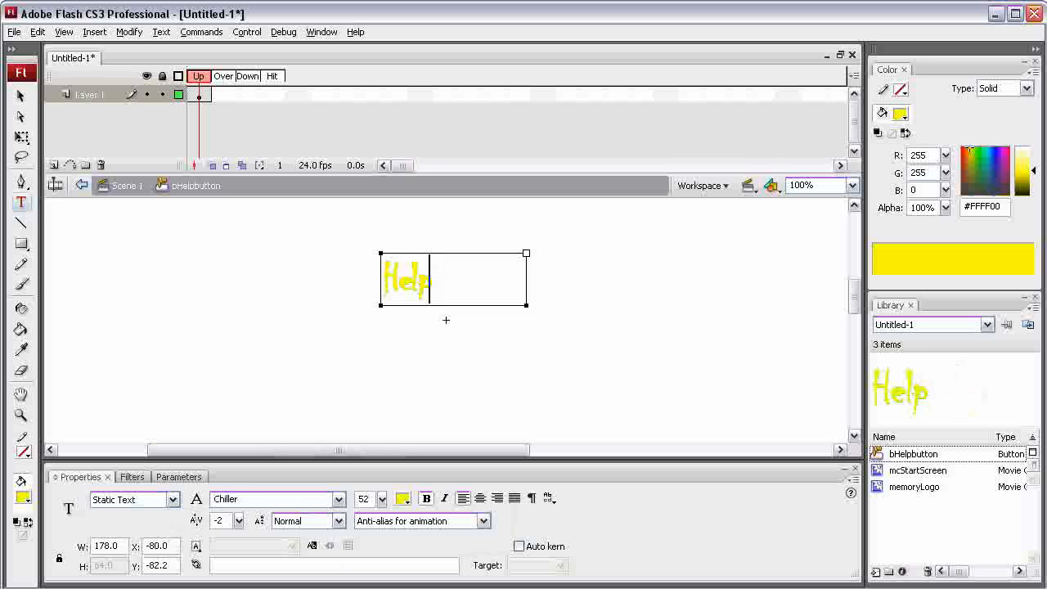
type("yuyu")
key("shift+Left")
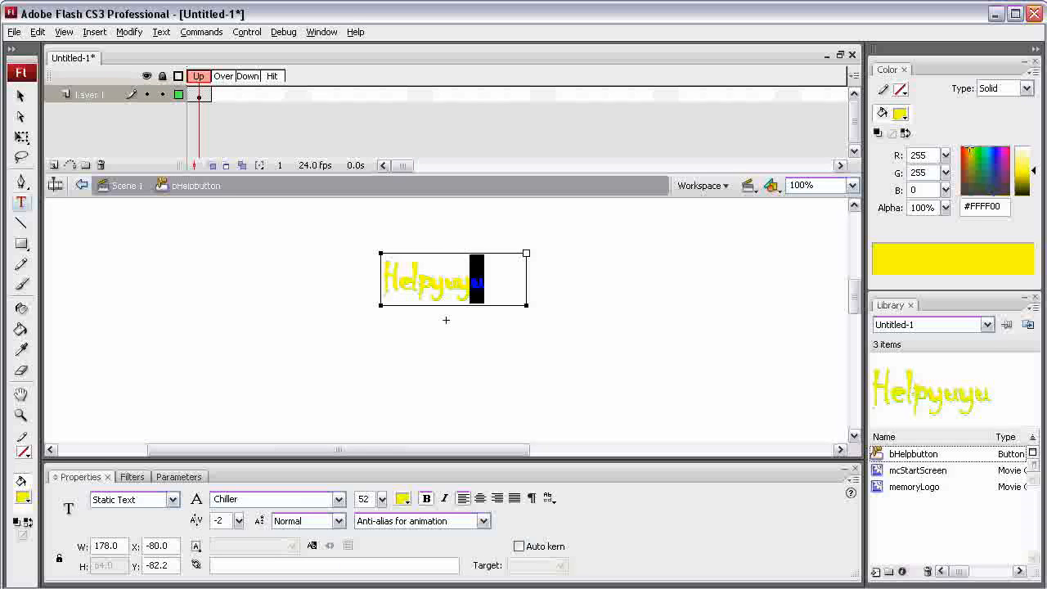
key("shift+Left")
key("shift+Left")
key("shift+Left")
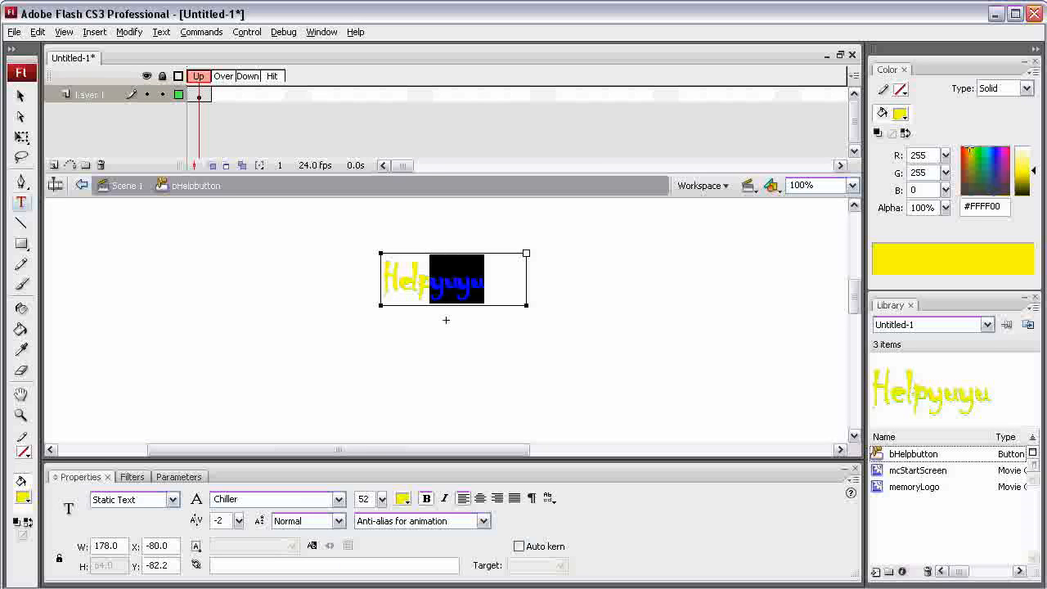
key("BackSpace")
- Change the font of the whole word Help to Tekton Pro and finish editing the text
key("shift+Left")
key("shift+Left")
key("shift+Left")
key("shift+Left")
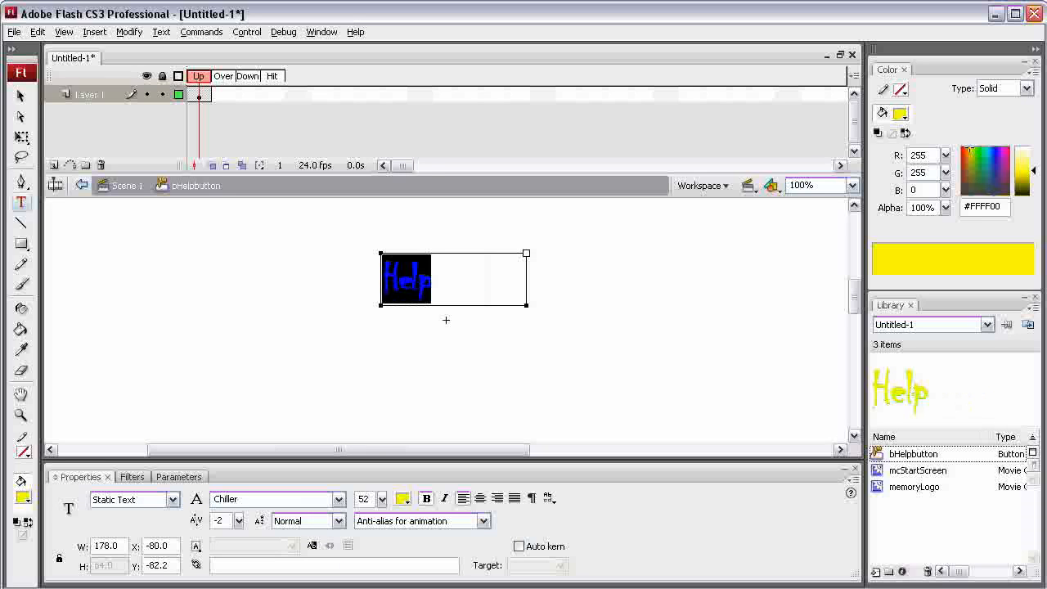
left_click(339, 499)
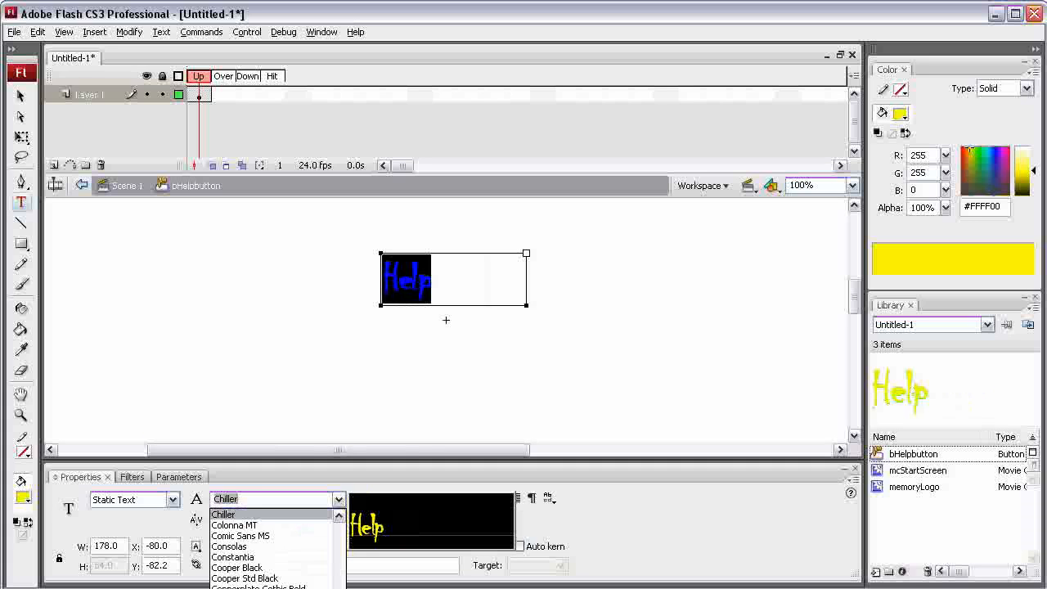
scroll(272, 579, "down", 20)
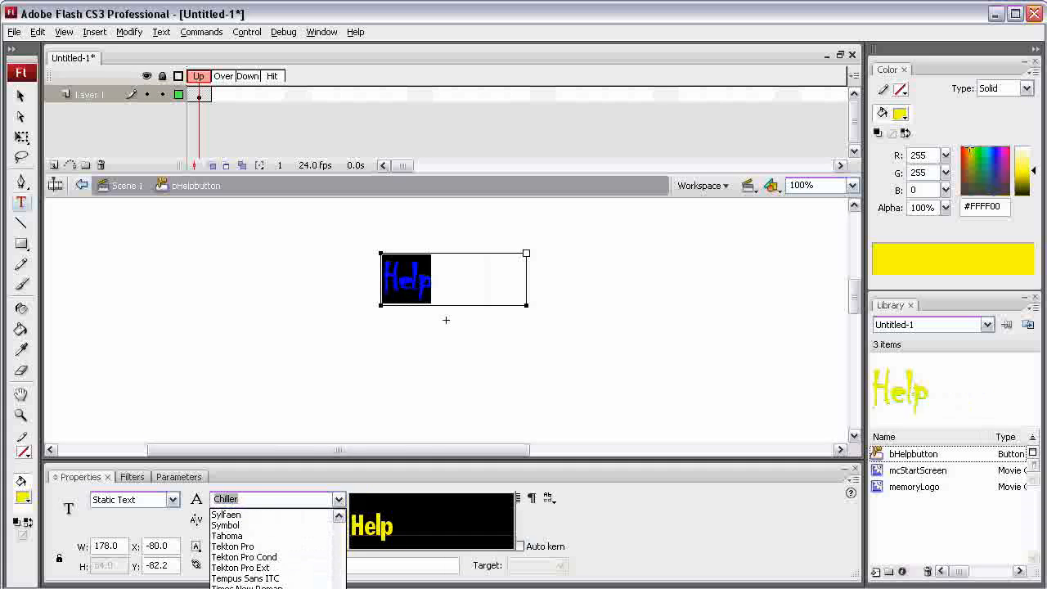
left_click(233, 546)
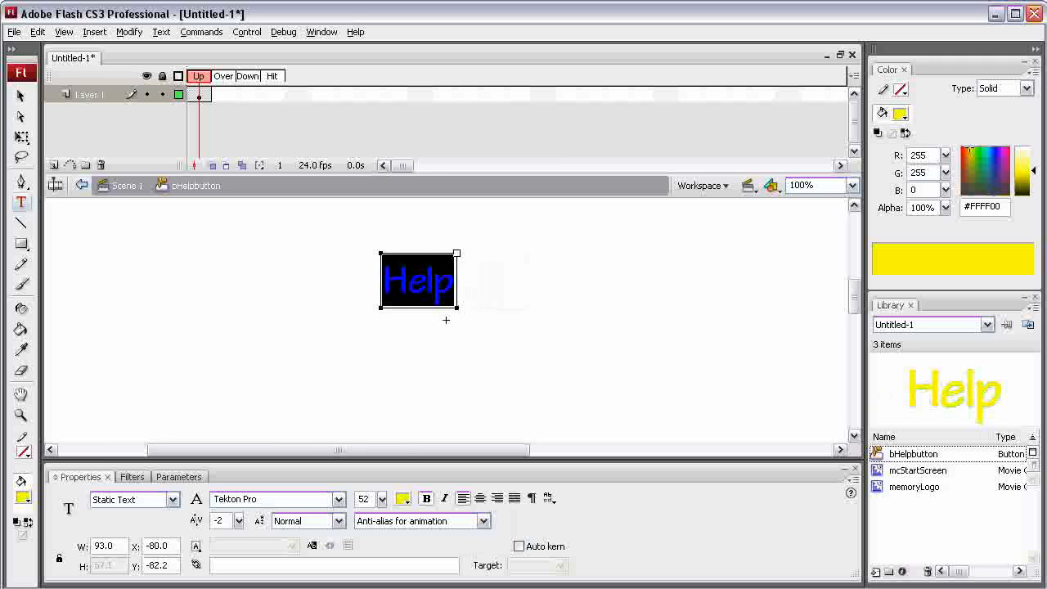
left_click(445, 320)
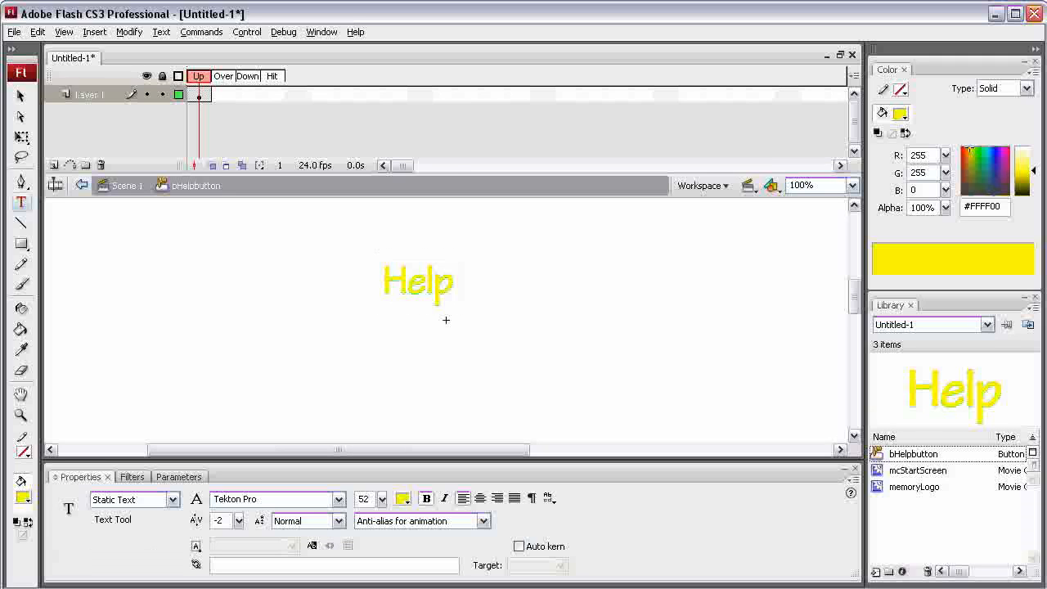
- Select the Help text as an object and set its font size to 38
left_click_drag(329, 211, 500, 266)
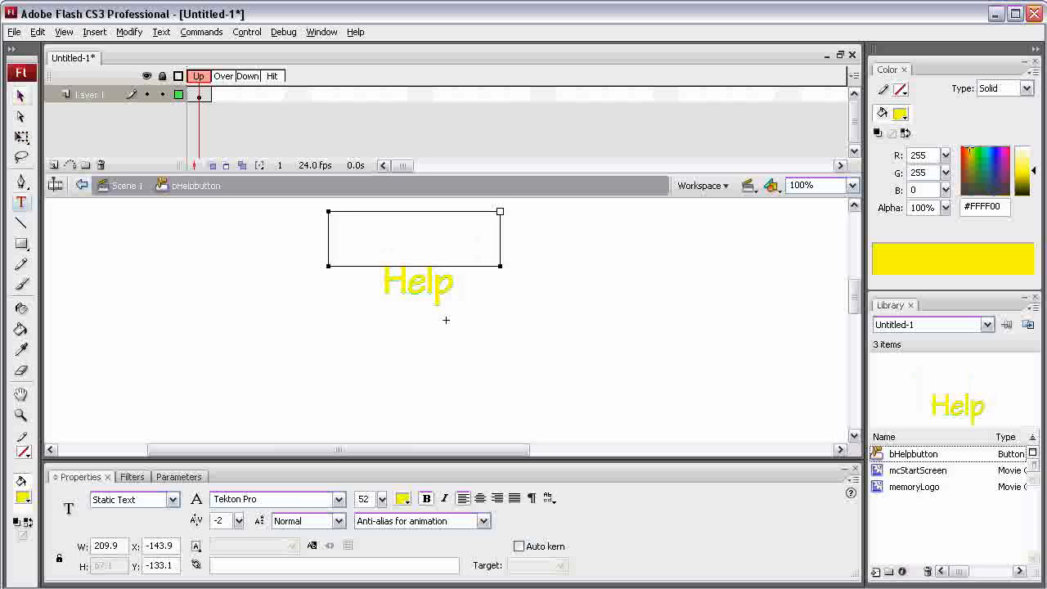
left_click(20, 96)
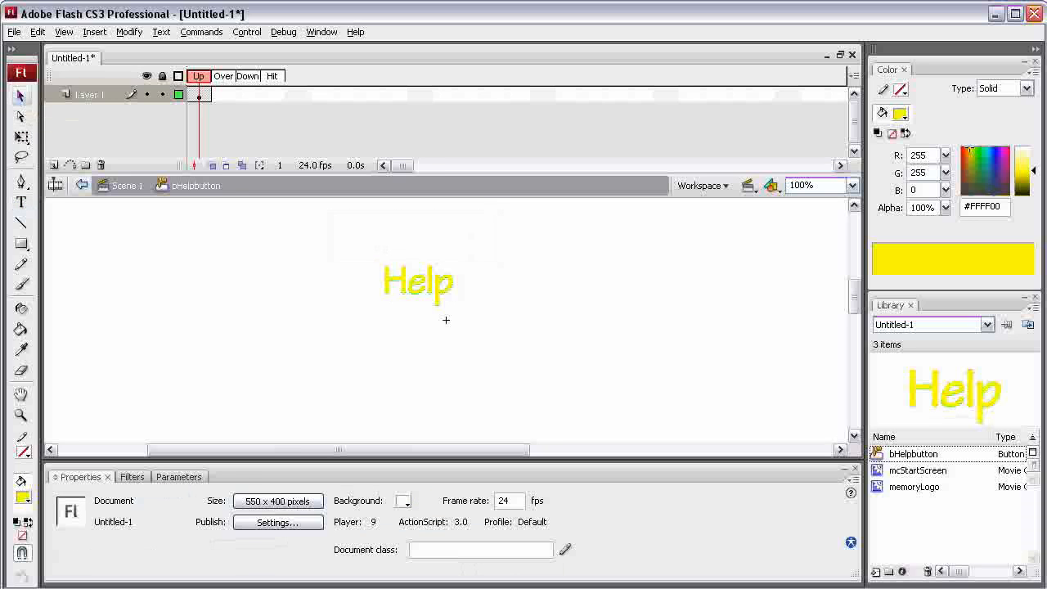
left_click_drag(341, 241, 486, 363)
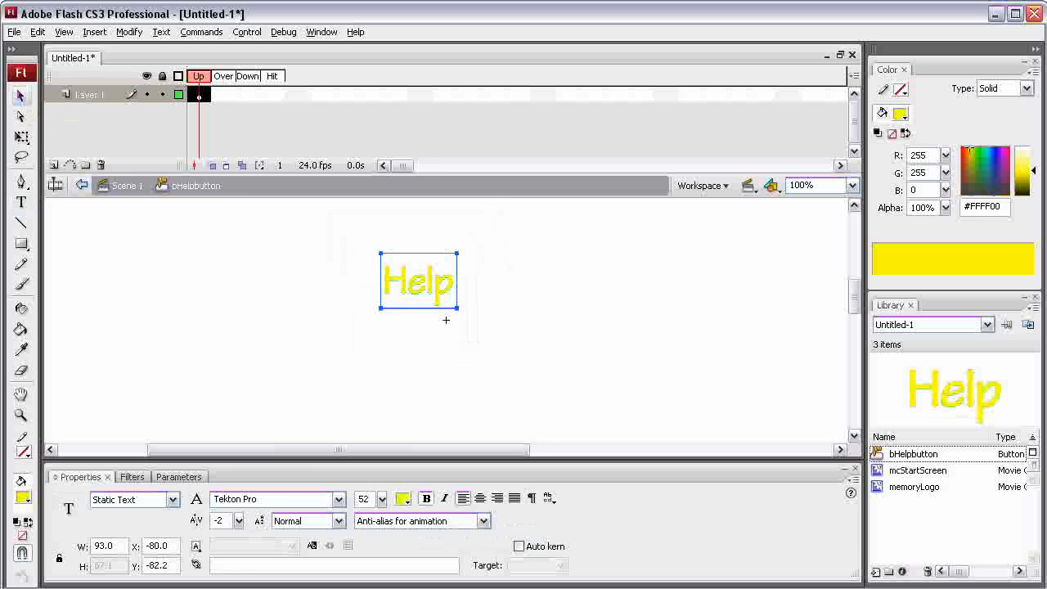
left_click_drag(381, 499, 378, 512)
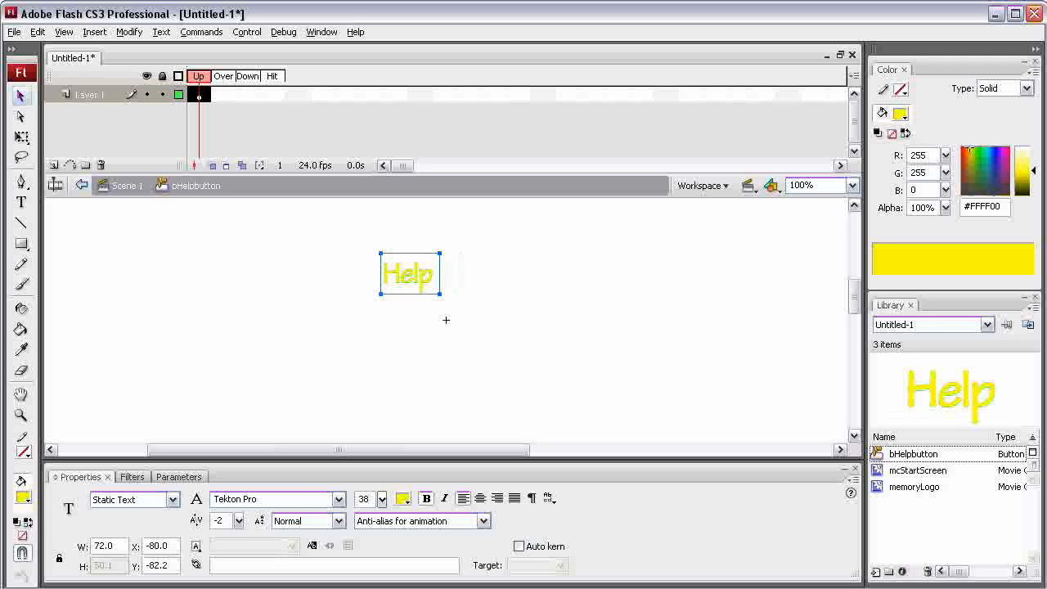
key("Return")
- Position the Help text at X 0 and Y 0 so its corner sits on the registration point
type("0")
key("Tab")
type("0")
key("Return")
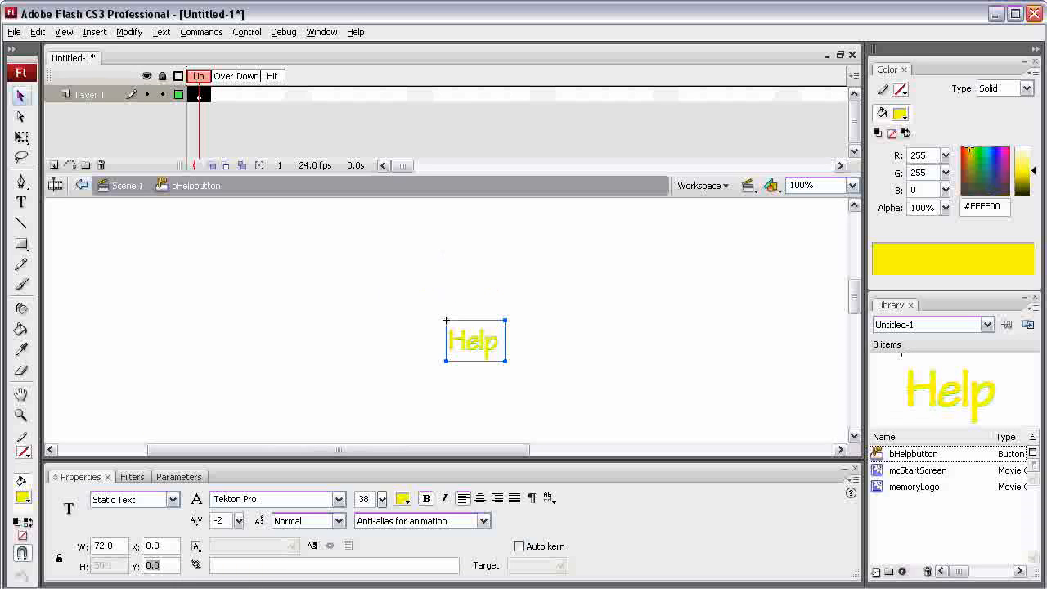
- Inspect the Help text box against the registration point at 800% and nudge the text horizontally to X 8.8
left_click(852, 186)
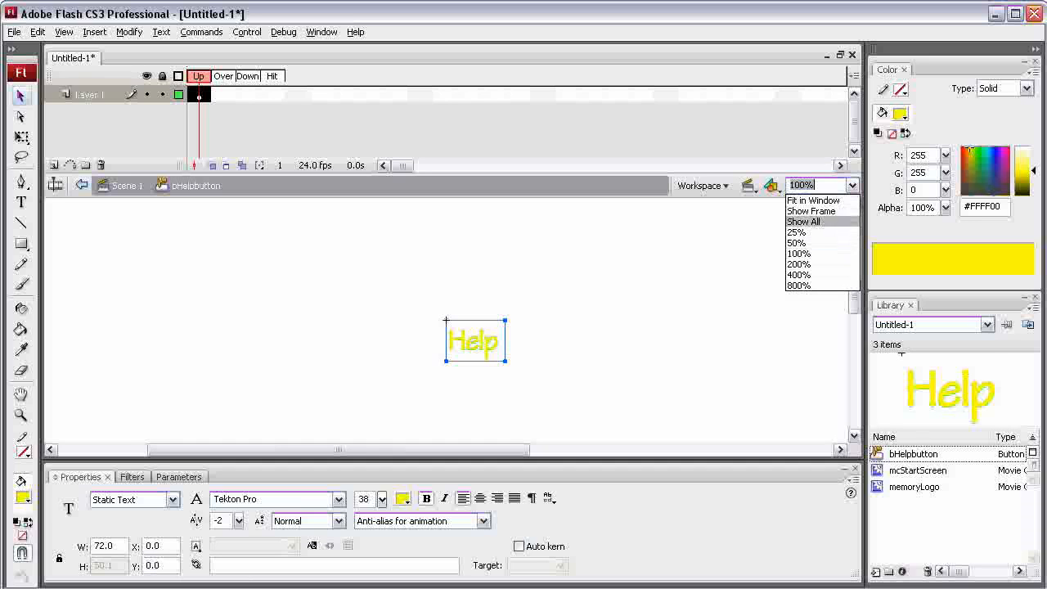
key("Return")
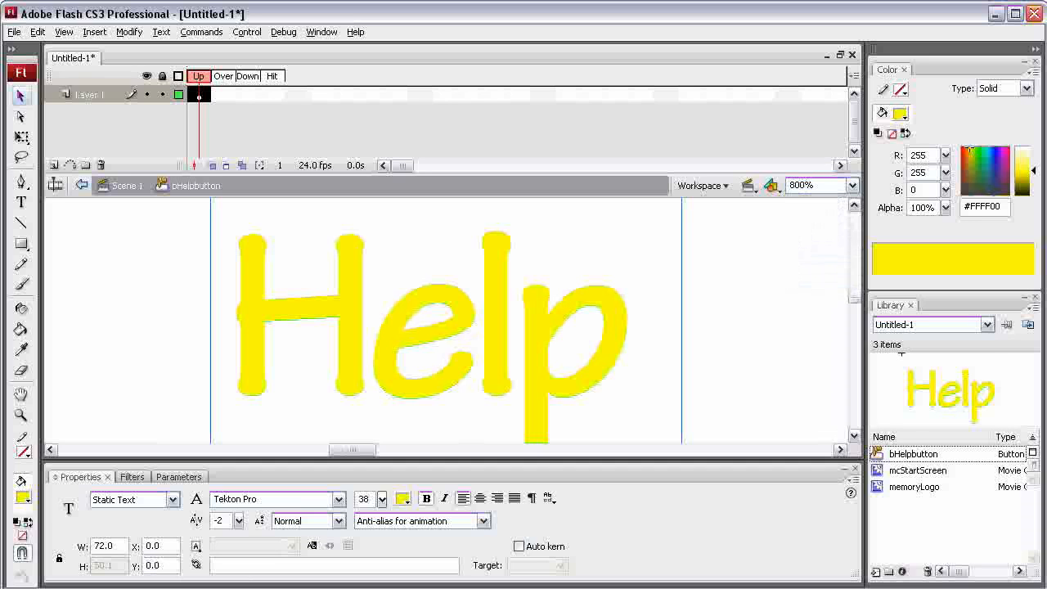
scroll(447, 320, "down", 3)
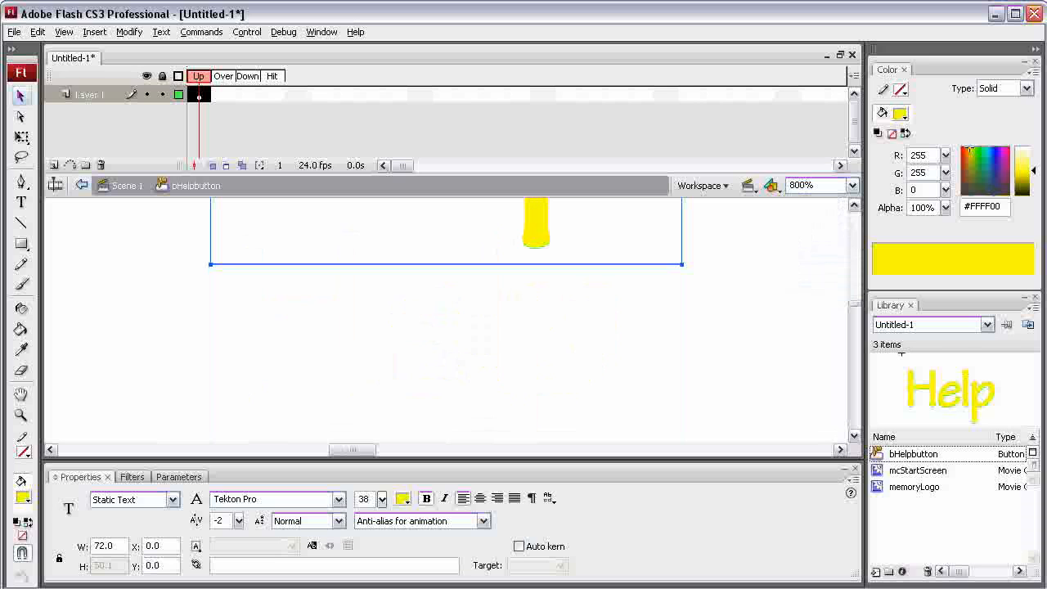
scroll(447, 321, "up", 3)
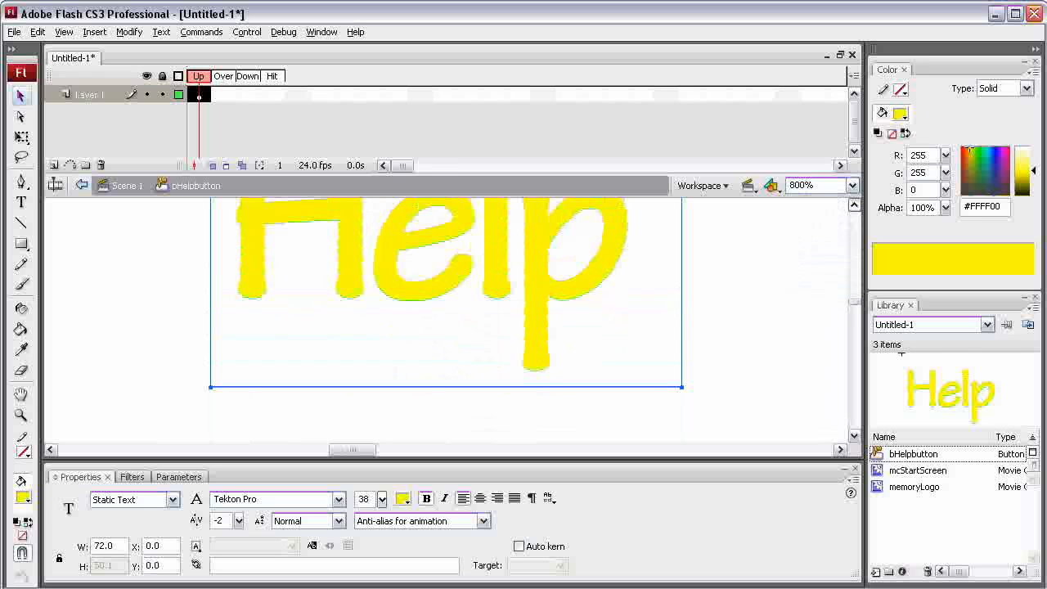
scroll(446, 321, "up", 1)
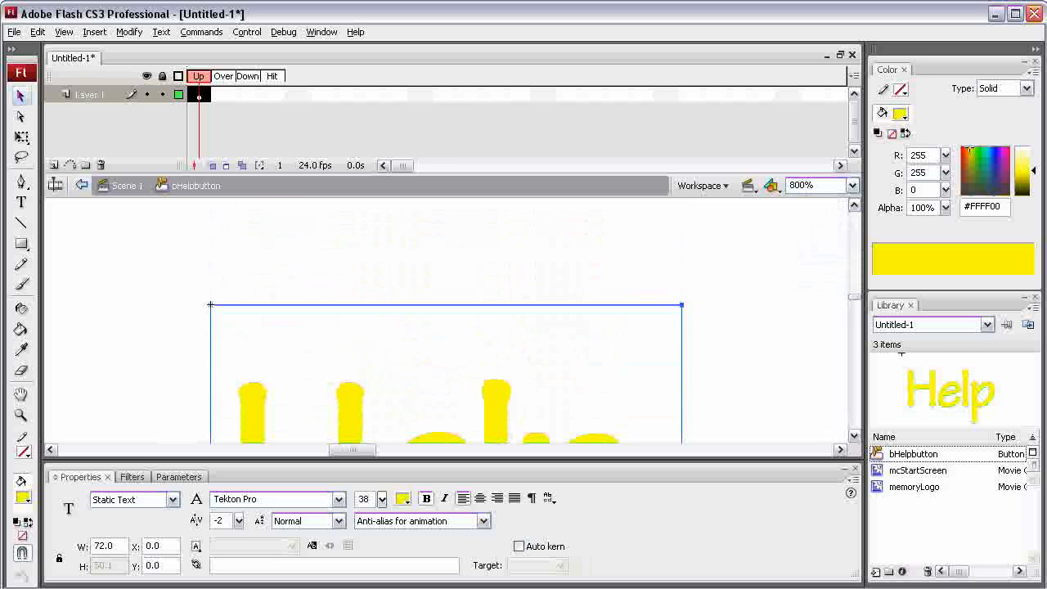
key("shift+Right")
key("shift+Right")
key("shift+Right")
key("shift+Right")
key("shift+Right")
key("shift+Right")
key("shift+Right")
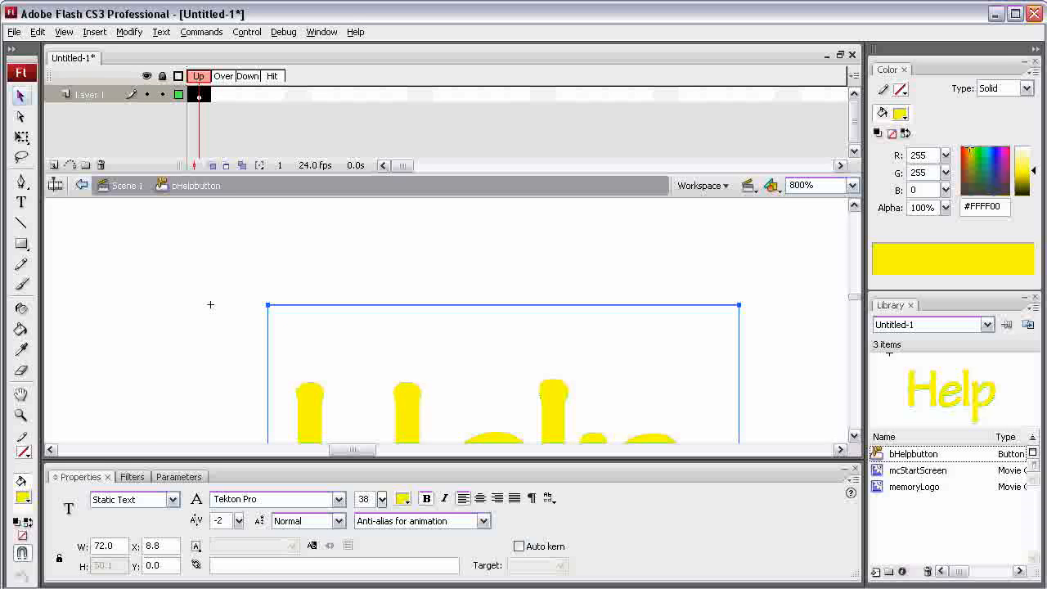
- Return the Help text's X position to 0
left_click_drag(166, 546, 146, 546)
type("3")
type("0")
key("Return")
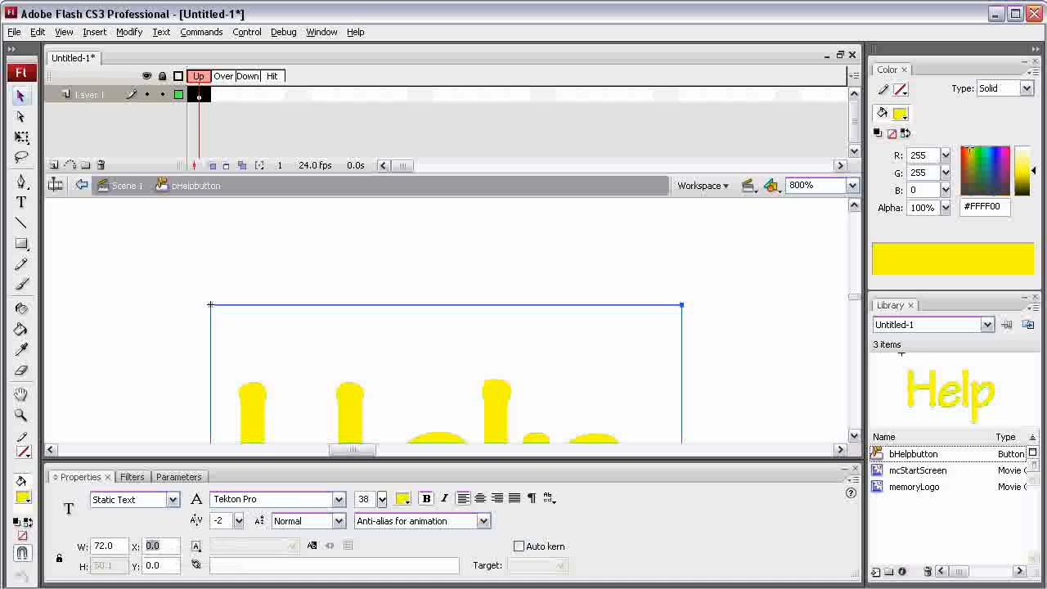
- Center the Help text on the registration point by setting its position to X -36 and Y -25
type("36")
type("-")
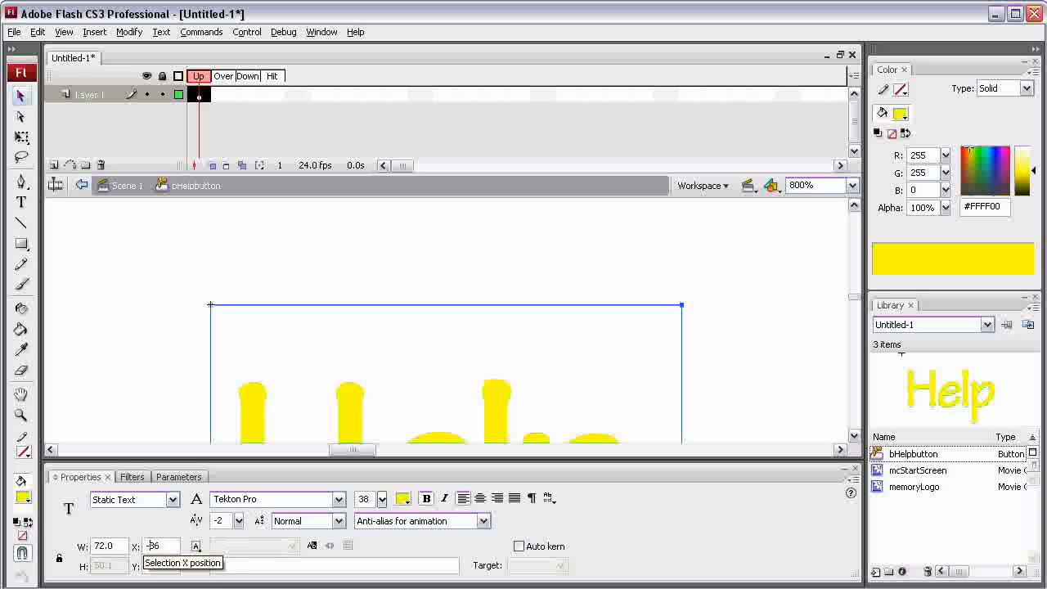
key("Tab")
type("-25")
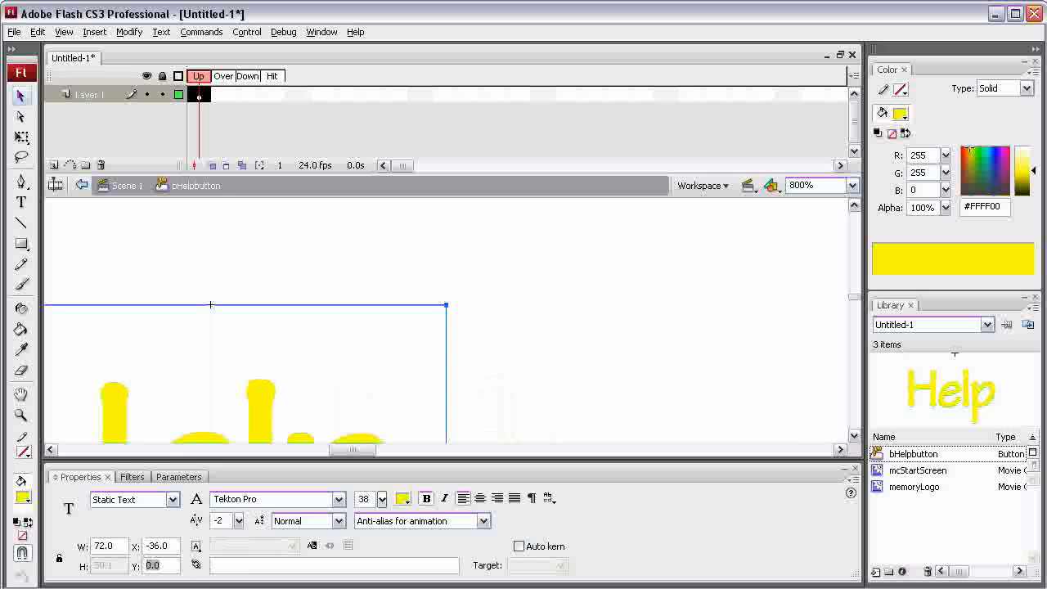
key("Return")
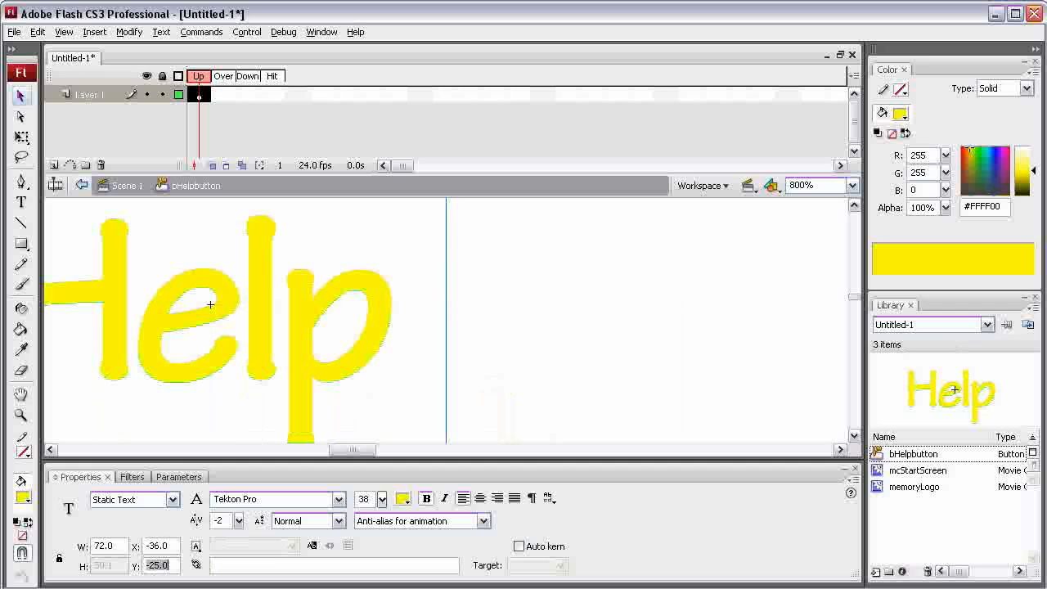
left_click_drag(356, 450, 346, 449)
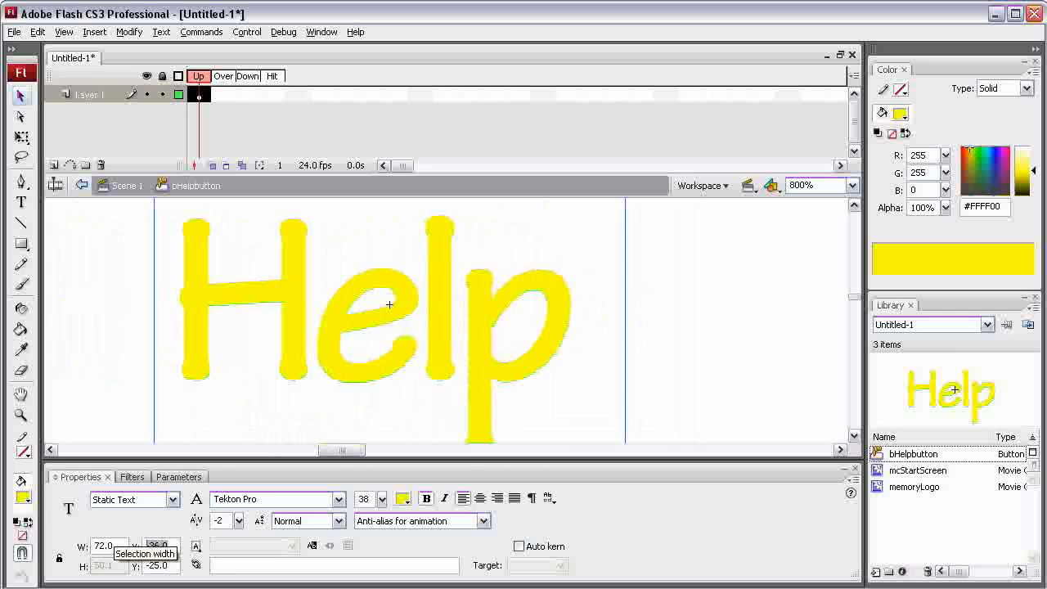
- Move the Help text's corner back to the registration point by setting both X and Y to 0
double_click(156, 545)
type("0")
key("Tab")
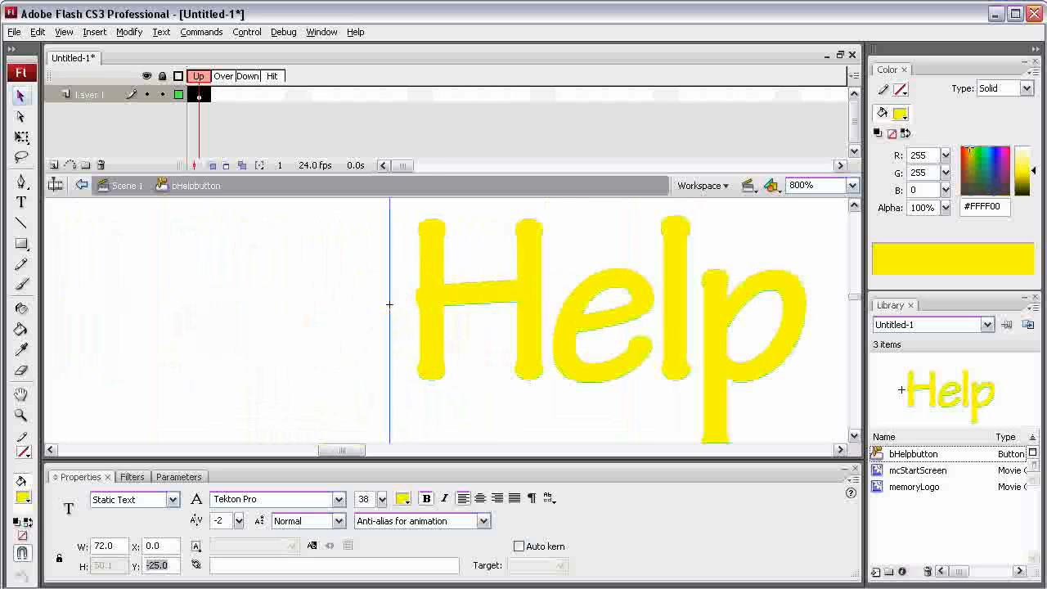
type("0")
key("Return")
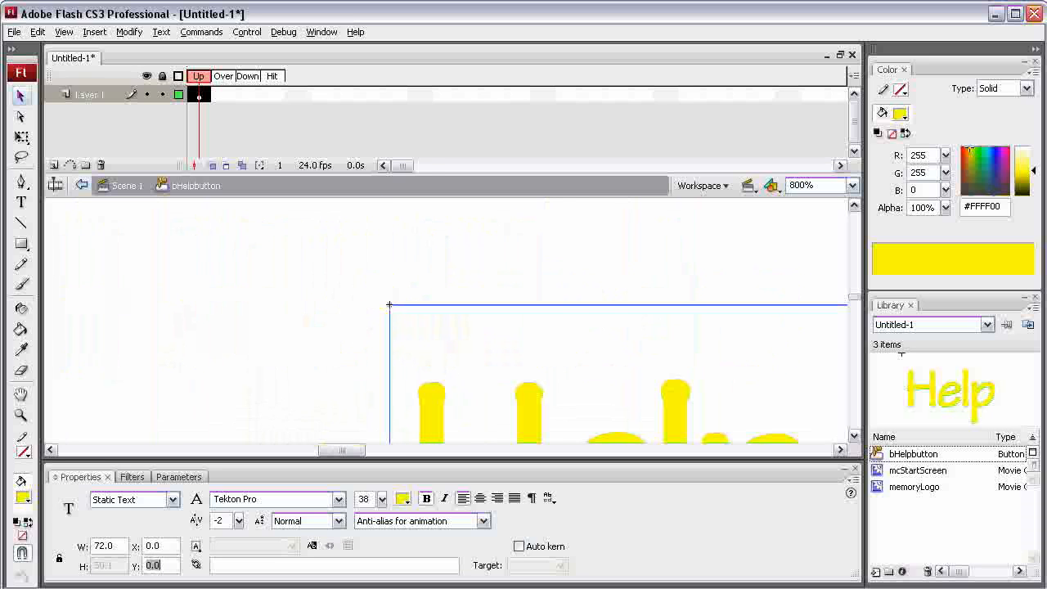
- Insert a keyframe in the Over frame of the Help button's layer
left_click(852, 185)
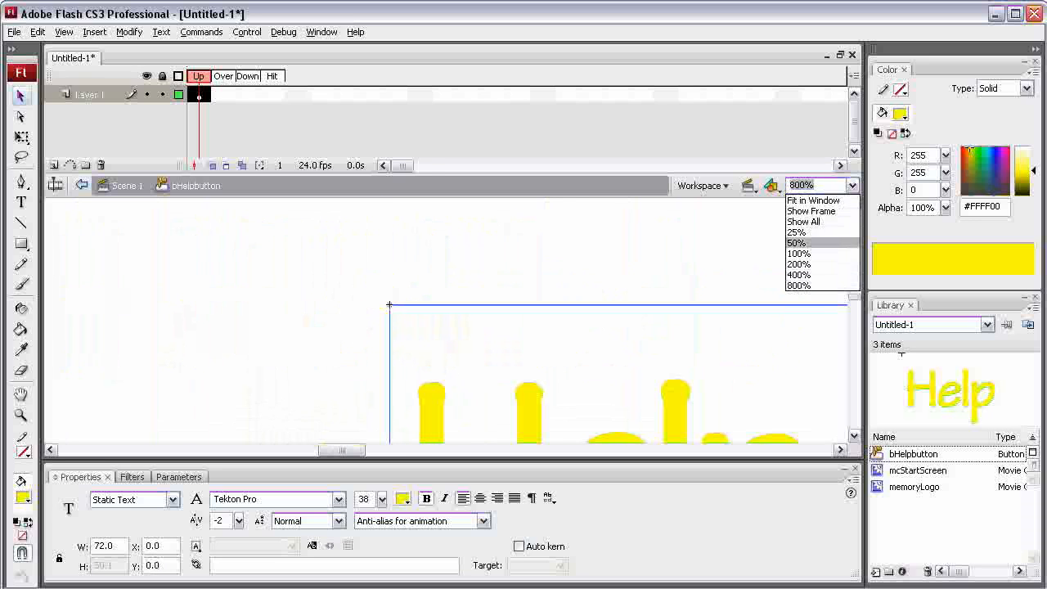
left_click(806, 241)
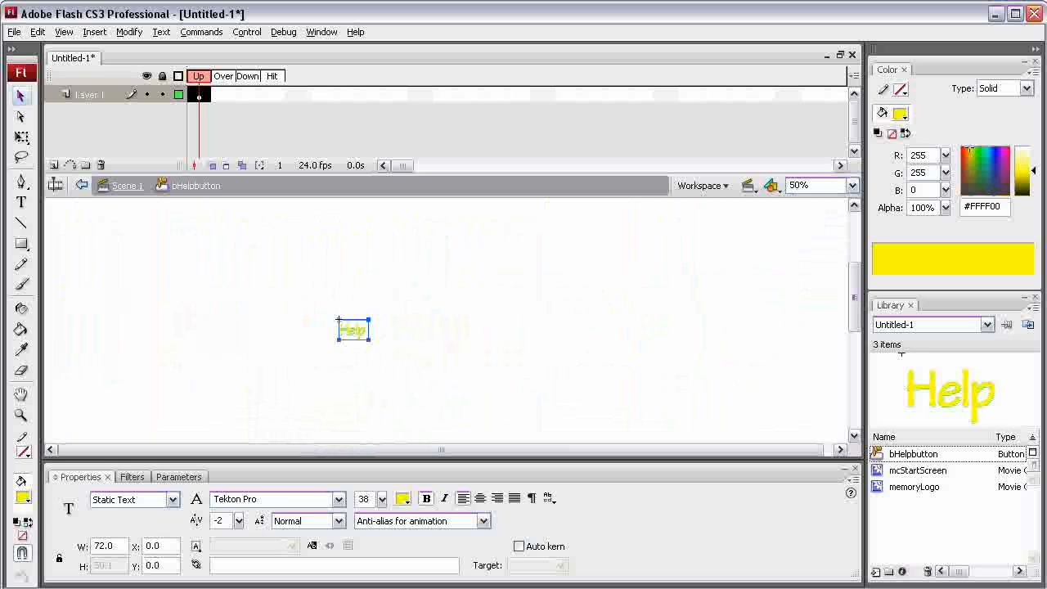
left_click(254, 270)
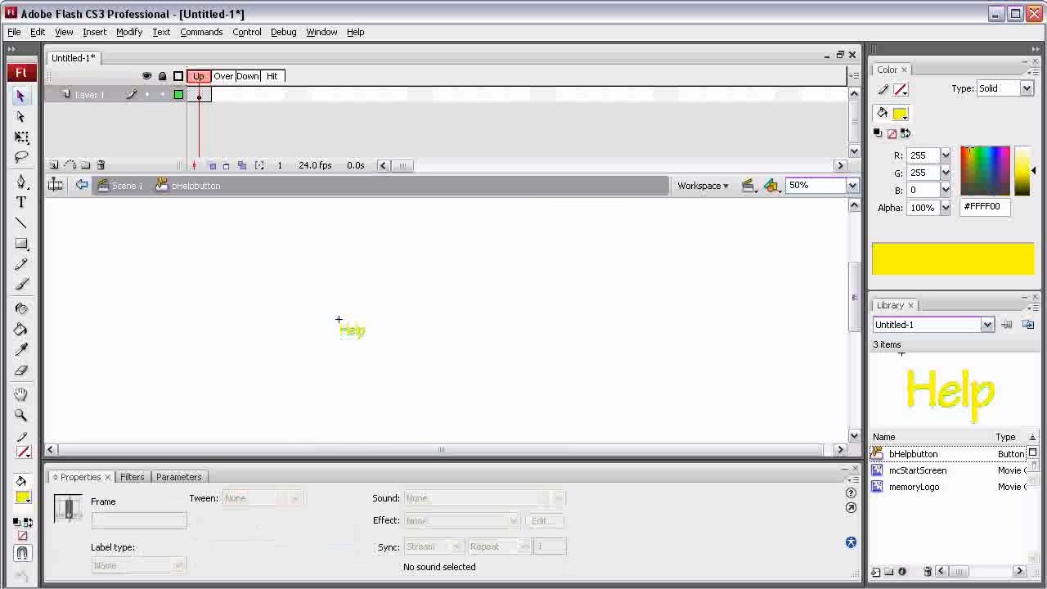
left_click(198, 95)
right_click(219, 94)
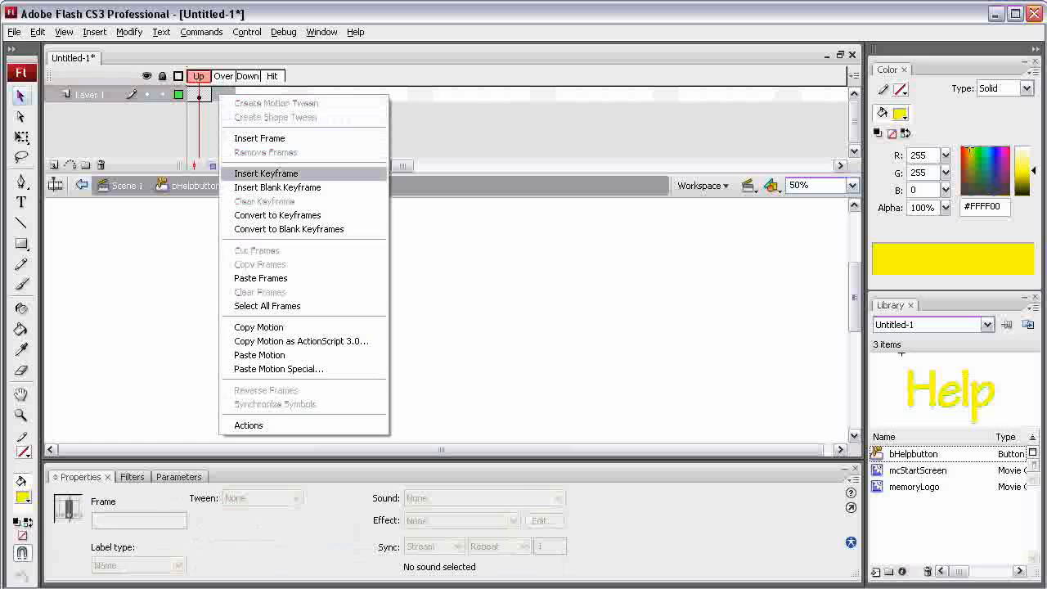
left_click(266, 174)
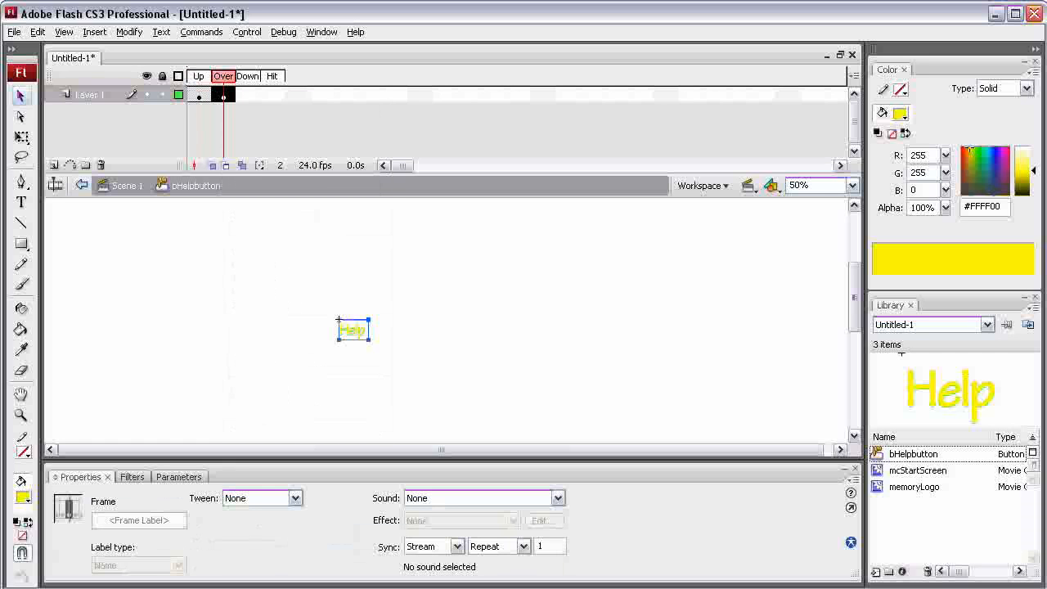
- Change the Help text's color to orange-yellow #FFCC00 in the Over frame
key("t")
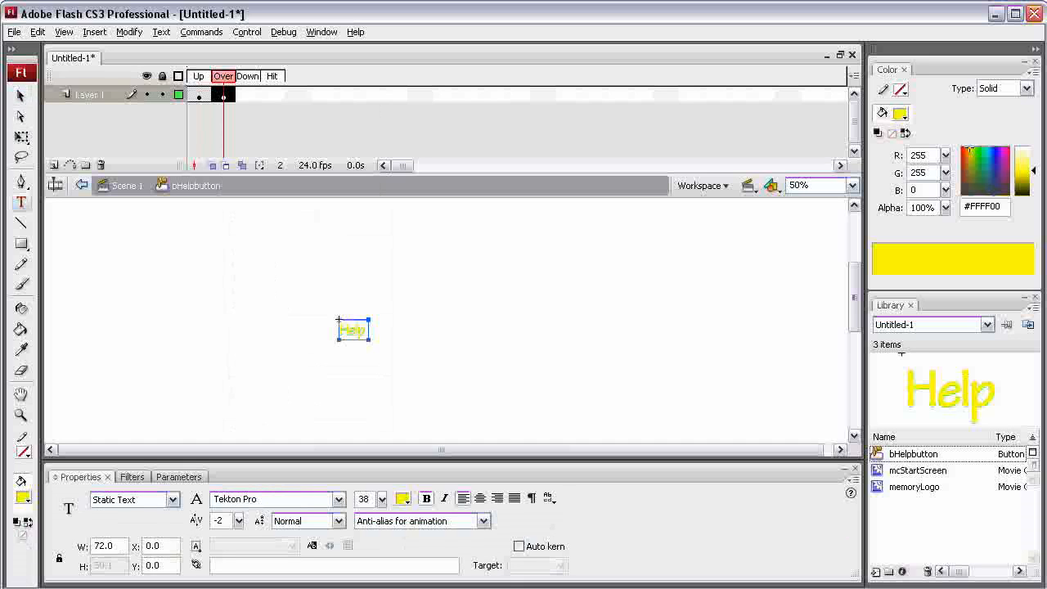
left_click(356, 330)
key("ctrl+a")
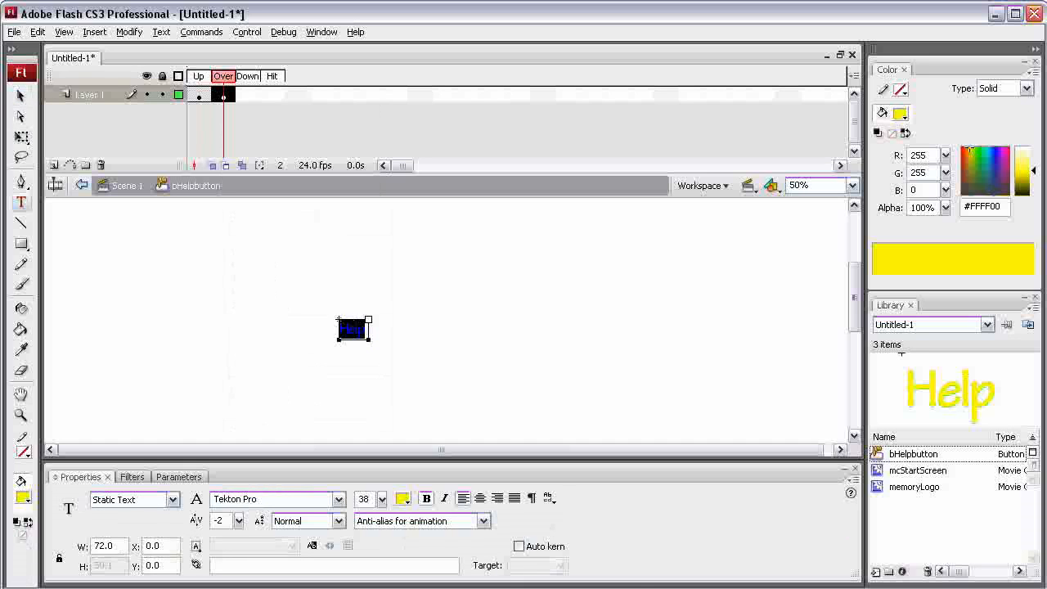
left_click(403, 498)
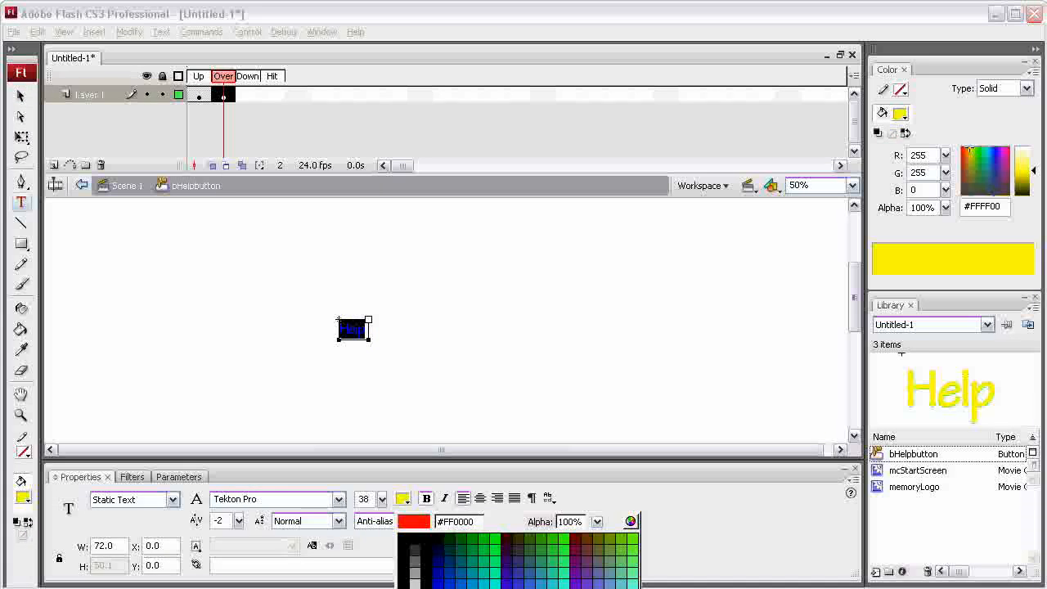
left_click(621, 588)
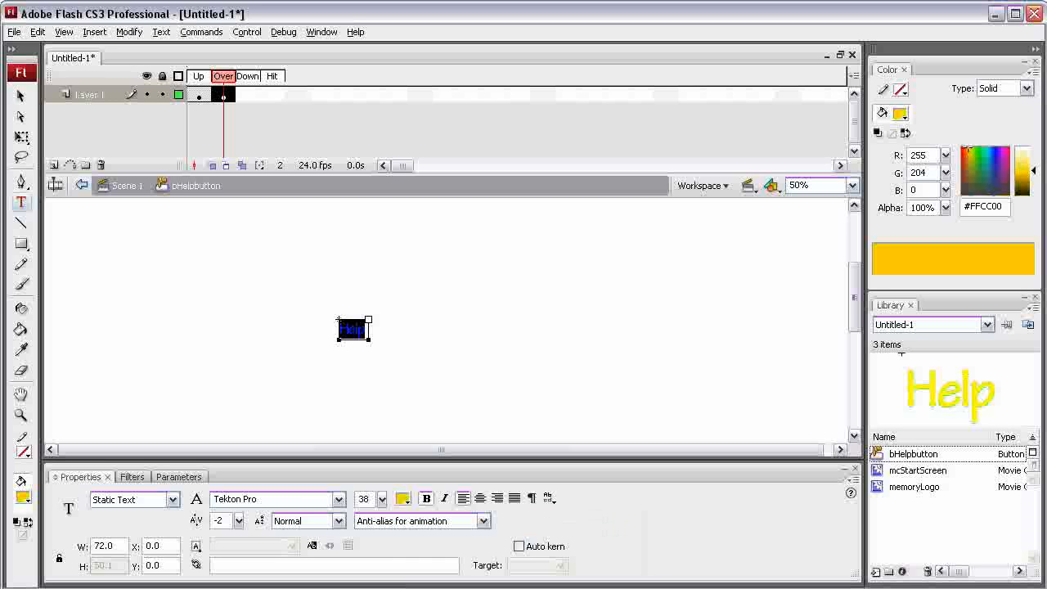
key("Escape")
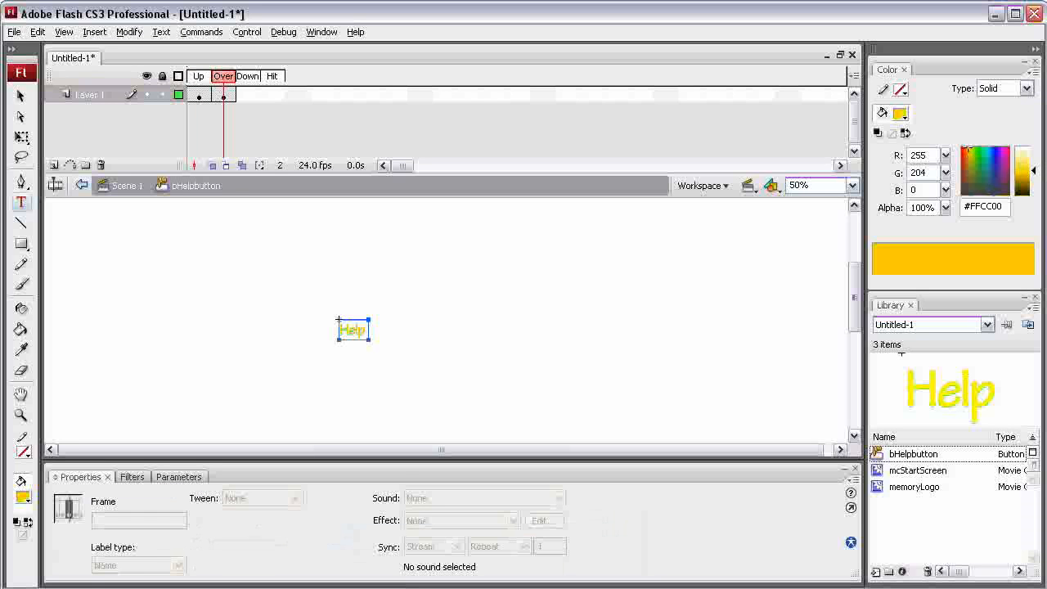
- Insert a keyframe in the Down frame and nudge its Help text a few pixels down and slightly to the right
right_click(245, 95)
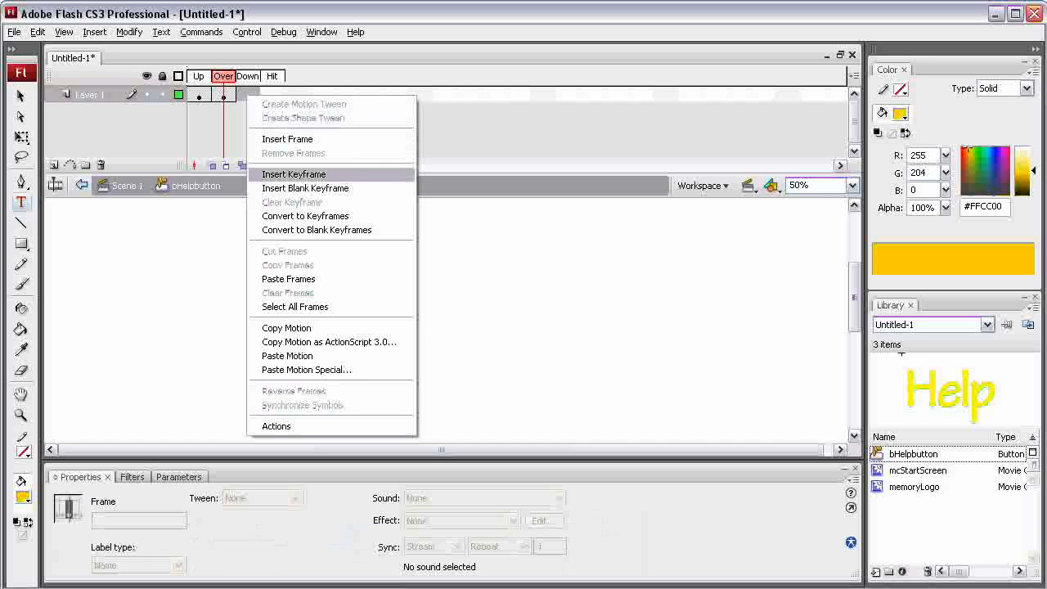
left_click(293, 174)
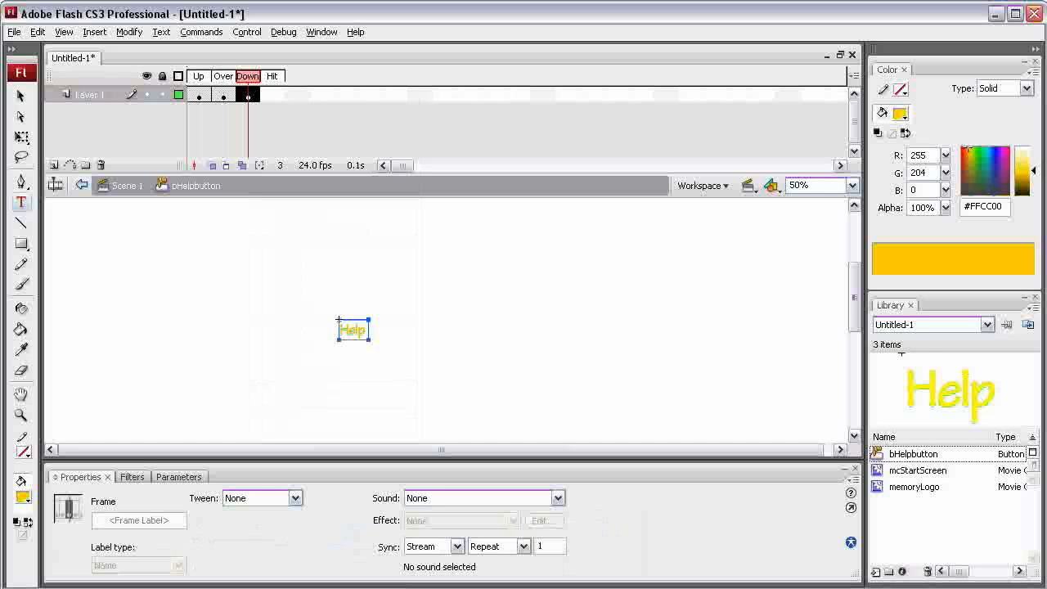
key("v")
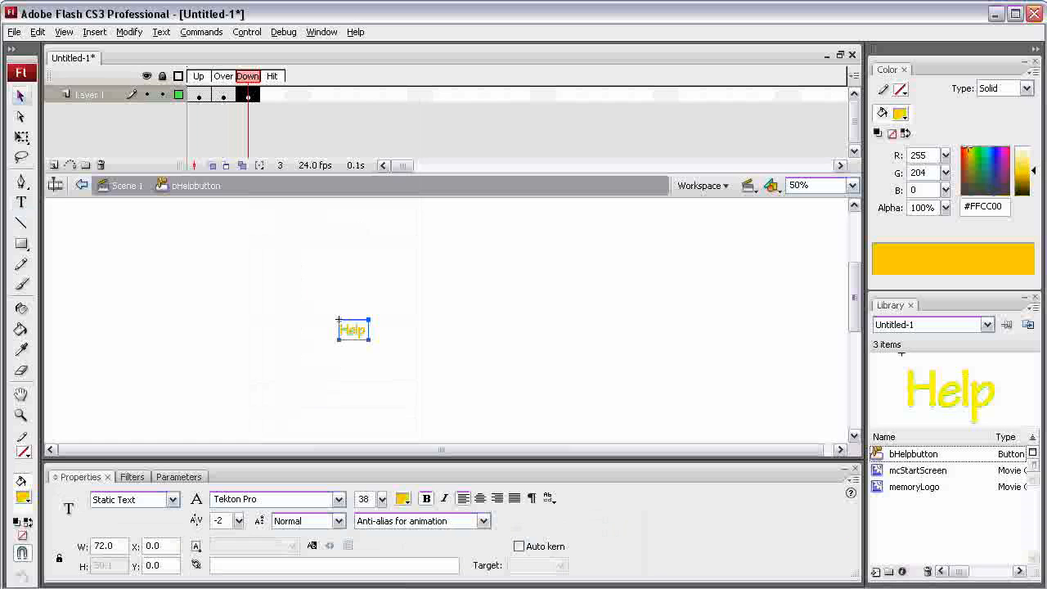
left_click(851, 185)
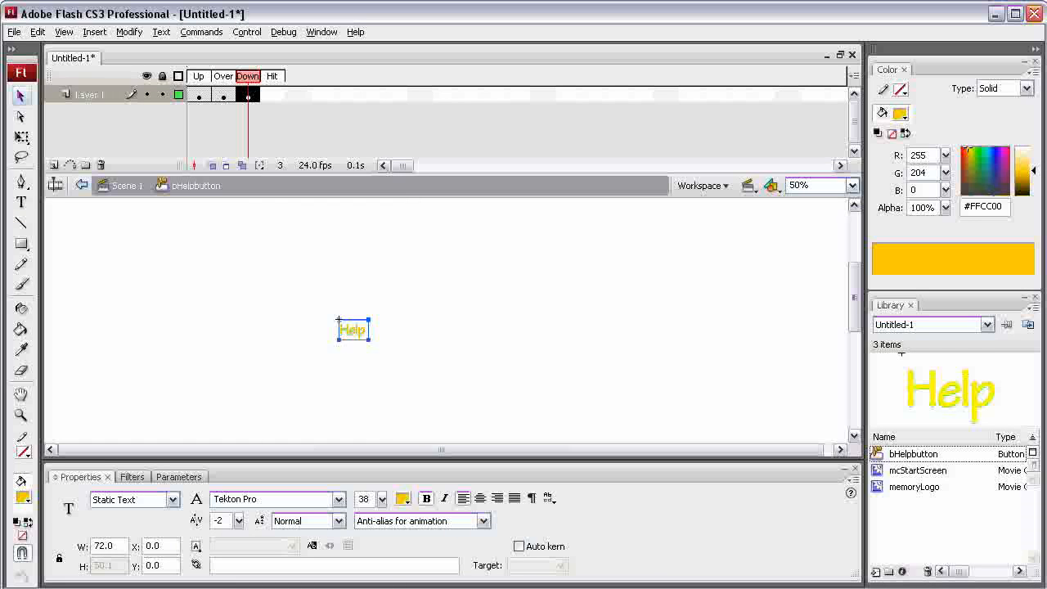
left_click(802, 262)
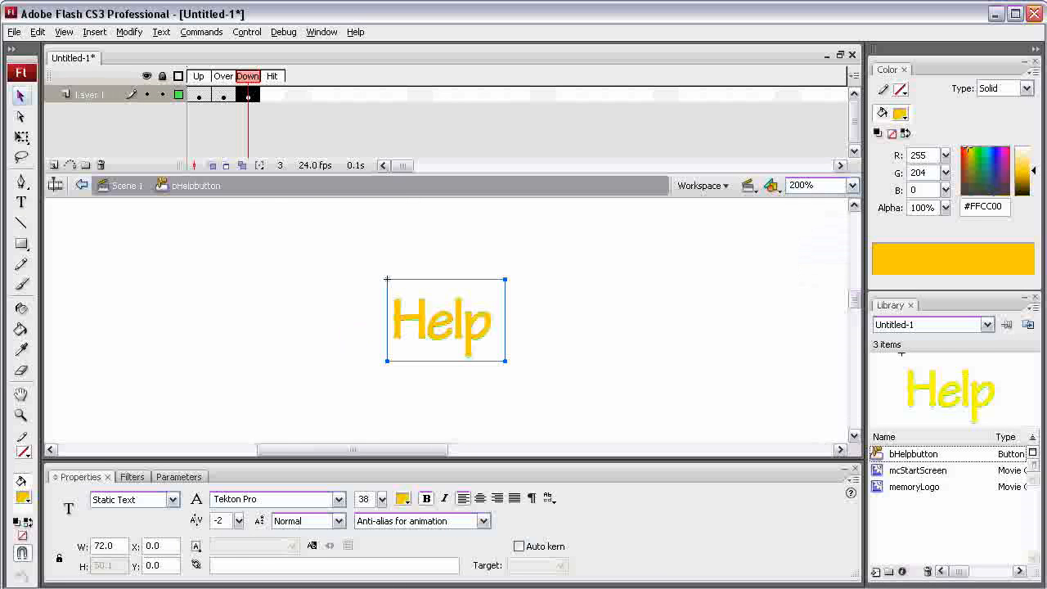
key("Down")
key("Down")
key("Down")
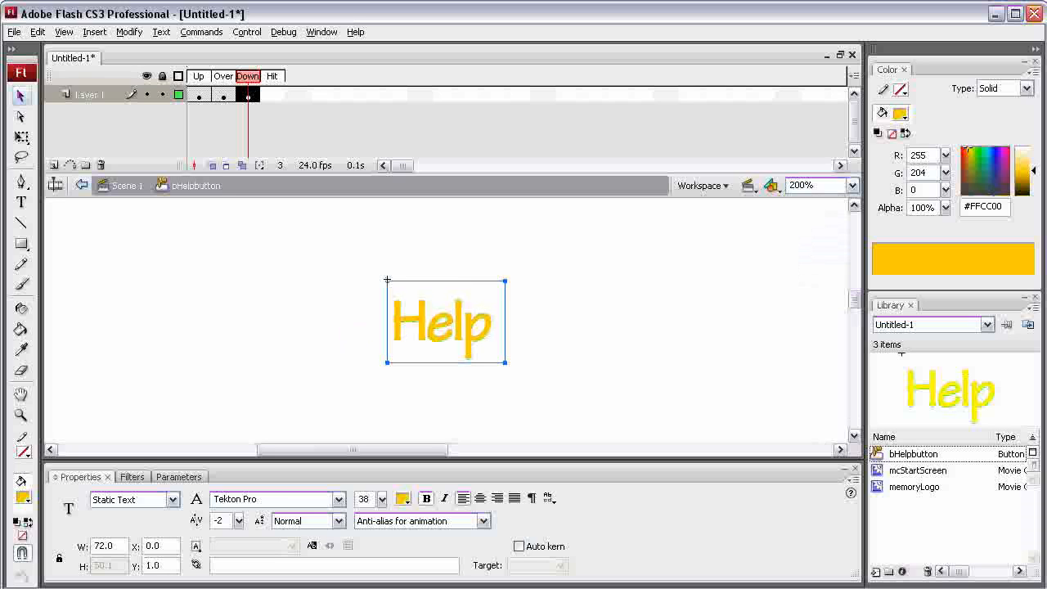
key("Right")
key("Down")
key("Down")
key("Down")
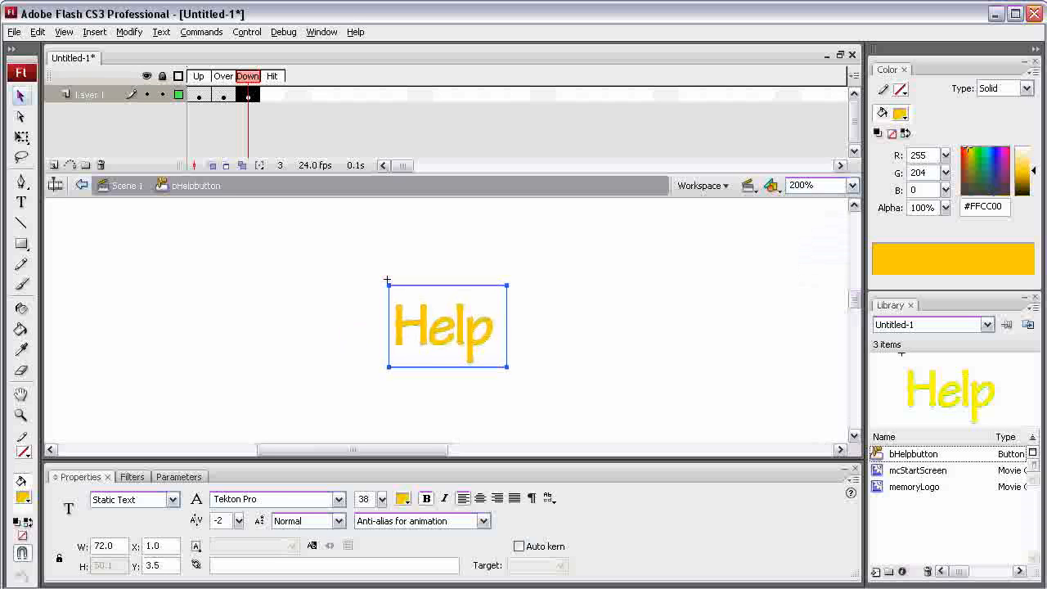
key("Right")
key("Return")
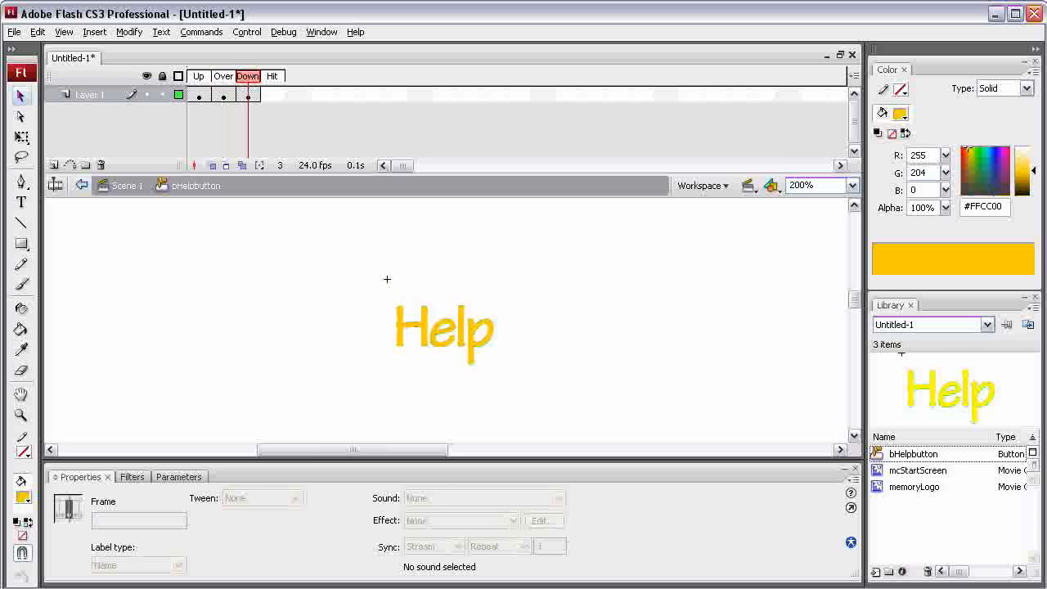
- Place an instance of bHelpbutton below the Memory logo on the main scene's Buttons layer and test the movie
double_click(387, 279)
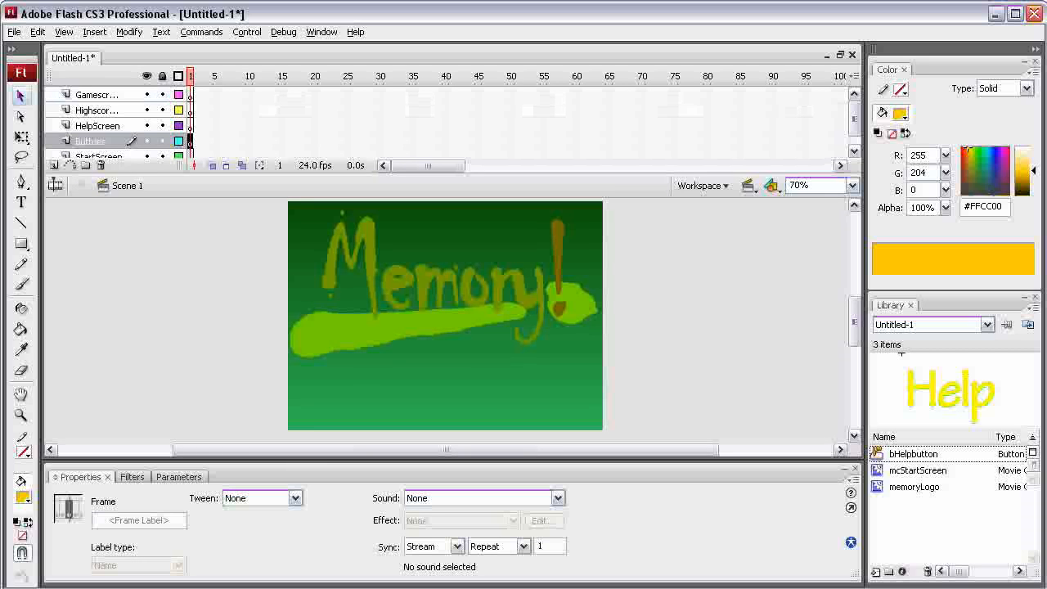
left_click(914, 454)
left_click_drag(914, 454, 413, 346)
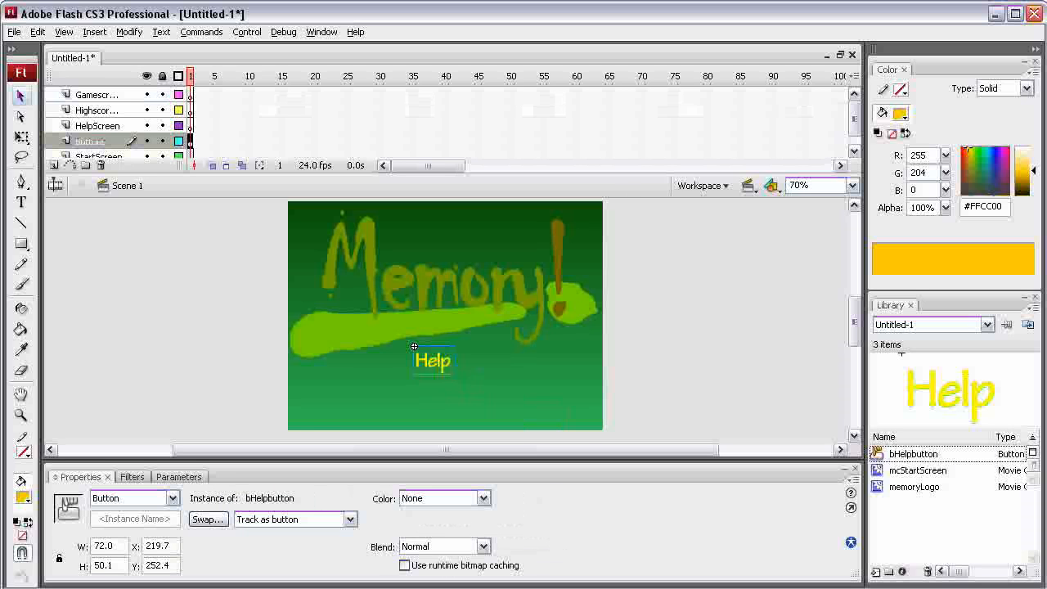
key("ctrl+Return")
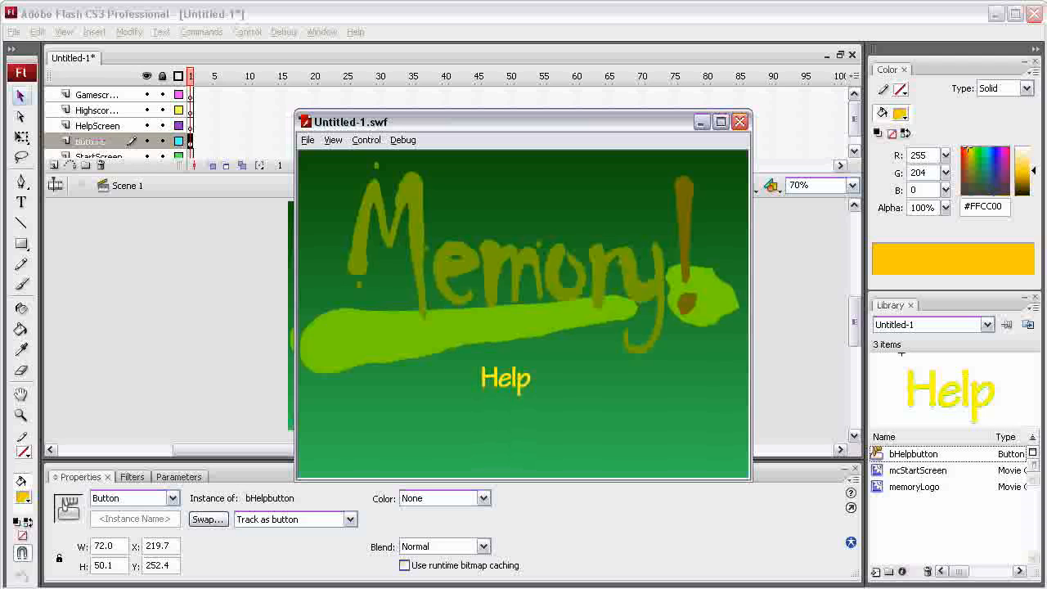
key("ctrl+w")
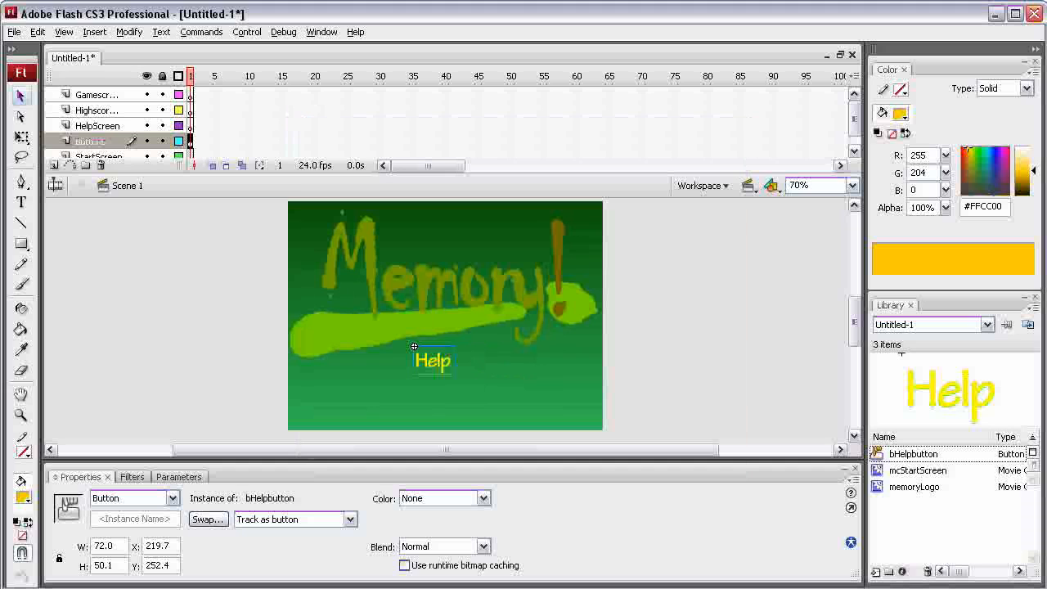
- Reopen the Help button for editing in place, check its Down and Over frames, and insert a blank keyframe in the Hit frame
double_click(414, 346)
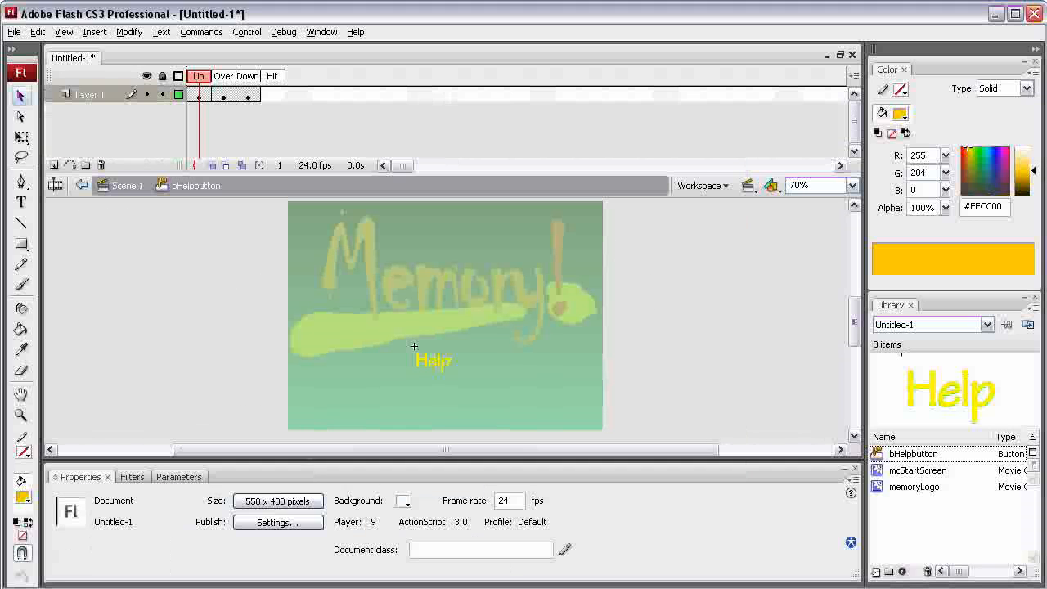
left_click(247, 95)
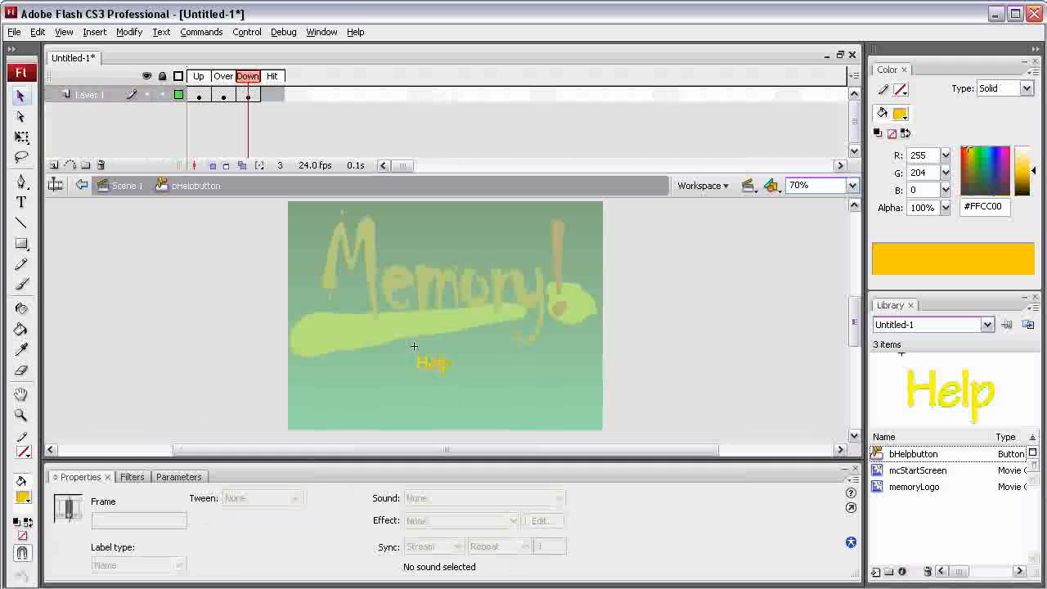
left_click(223, 96)
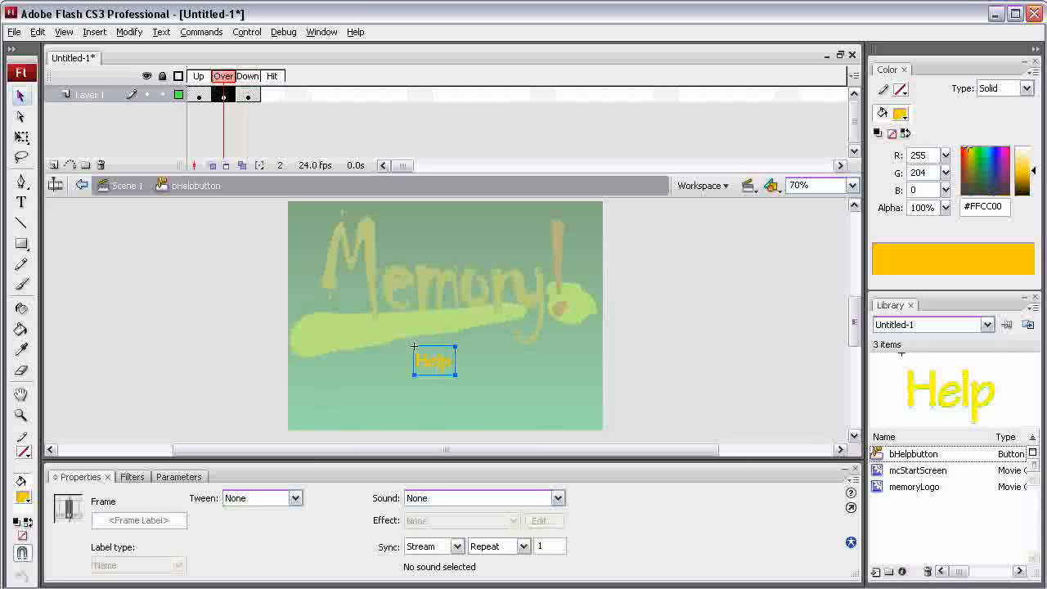
left_click(414, 347)
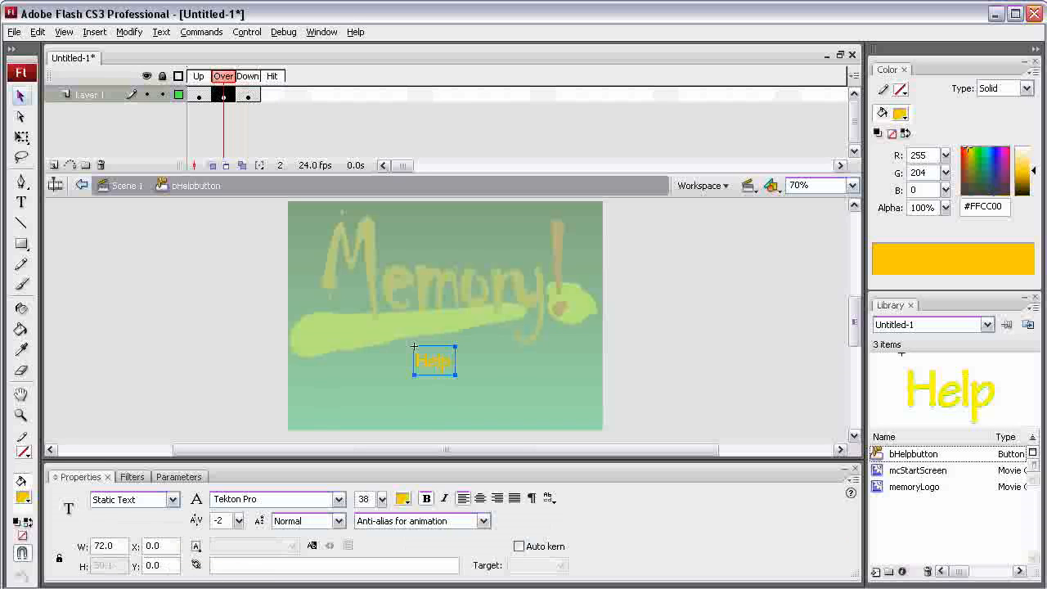
key("period")
right_click(272, 95)
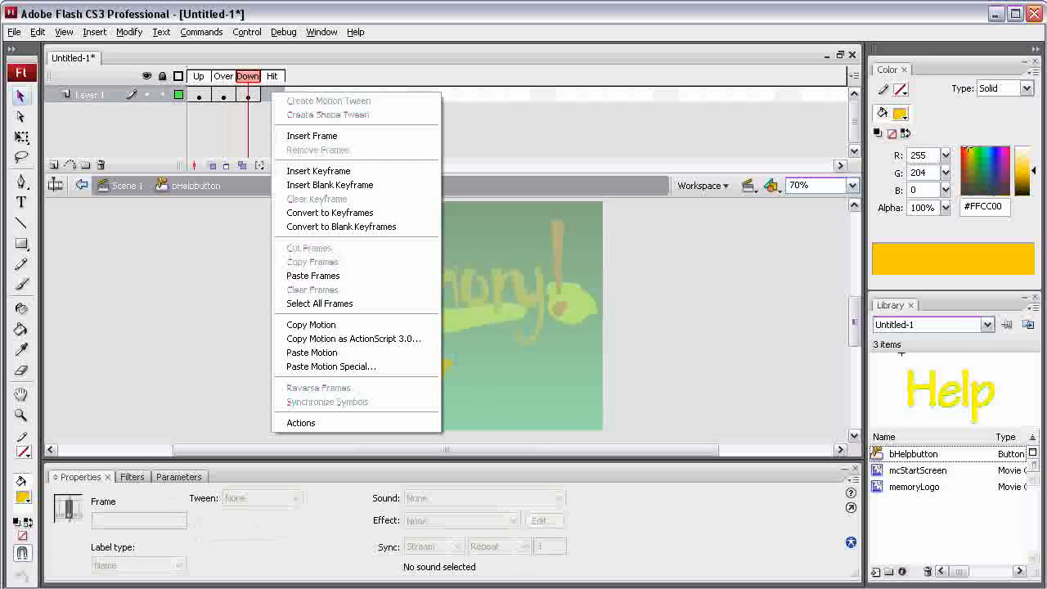
left_click(327, 185)
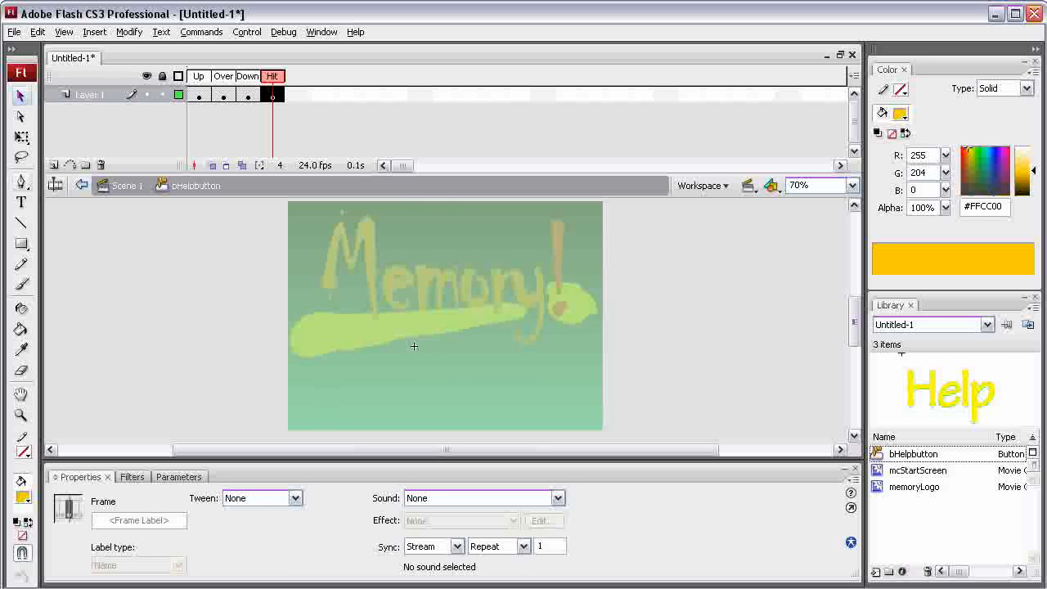
- Draw a rectangle about 62 px square with a green #00FF00 fill and no stroke in the Hit frame
left_click(21, 244)
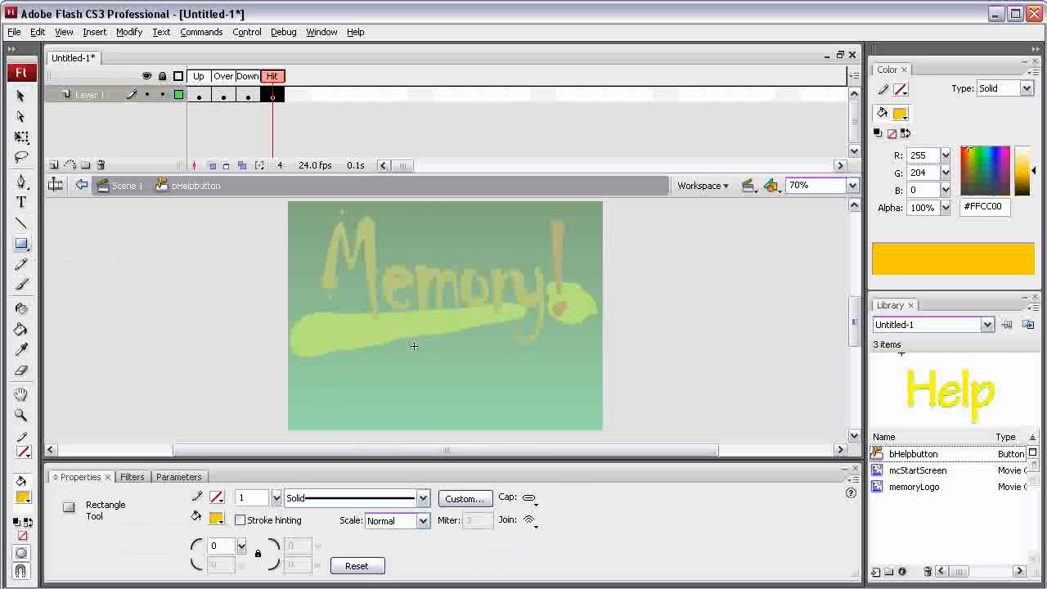
left_click(216, 518)
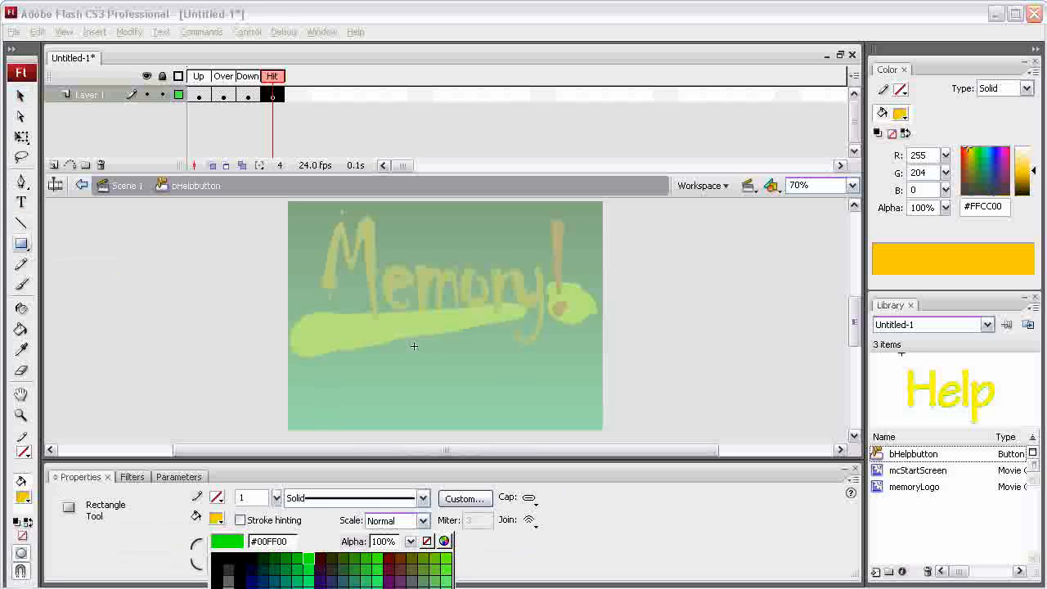
left_click(308, 559)
mouse_move(442, 339)
left_mouse_down()
mouse_move(498, 369)
mouse_move(479, 375)
left_mouse_up()
- Set the hit-area rectangle to width 72 and height 50.1, positioned at X 0 and Y 0
left_click_drag(115, 545, 96, 546)
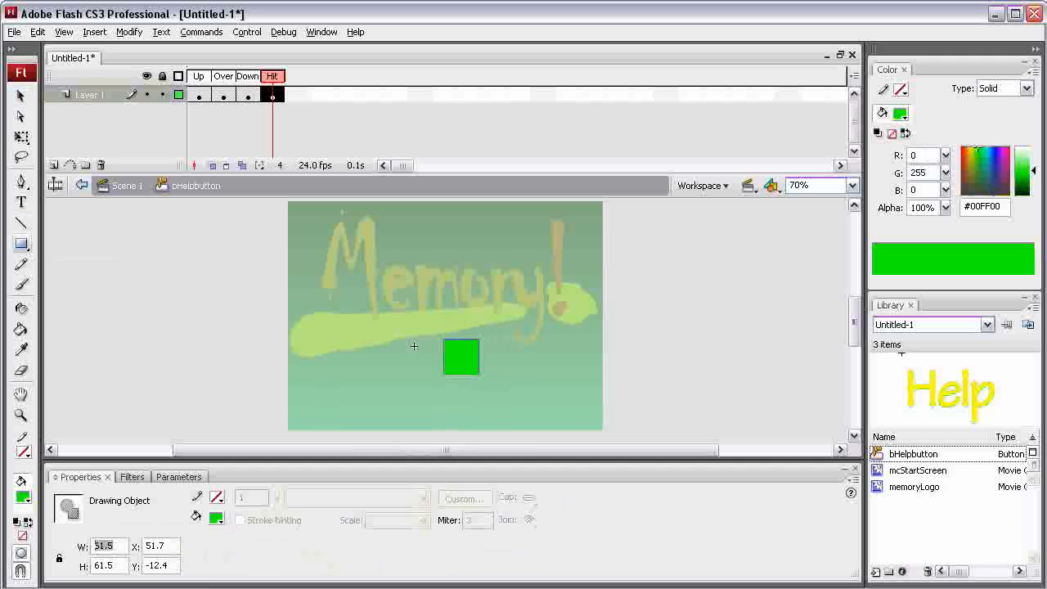
type("72")
left_click_drag(116, 565, 95, 565)
type("50.1")
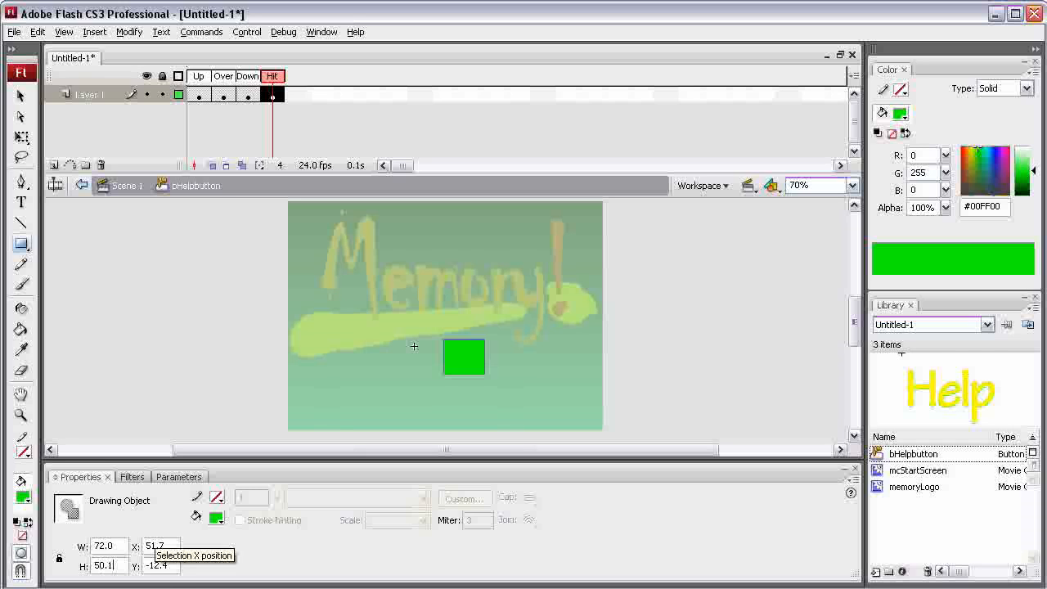
left_click(155, 546)
type("0")
left_click(154, 565)
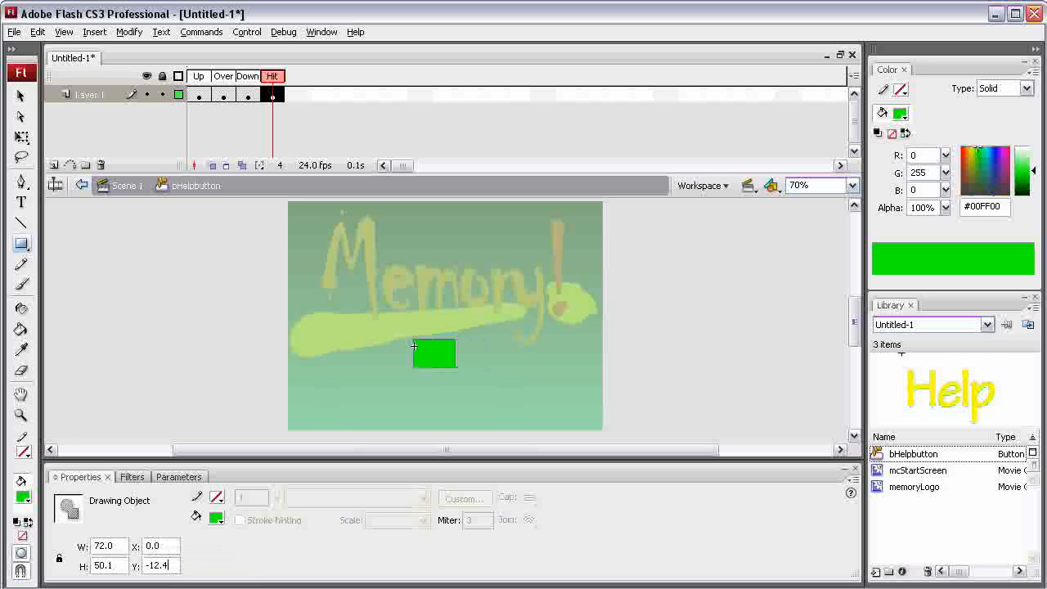
type("0")
key("Return")
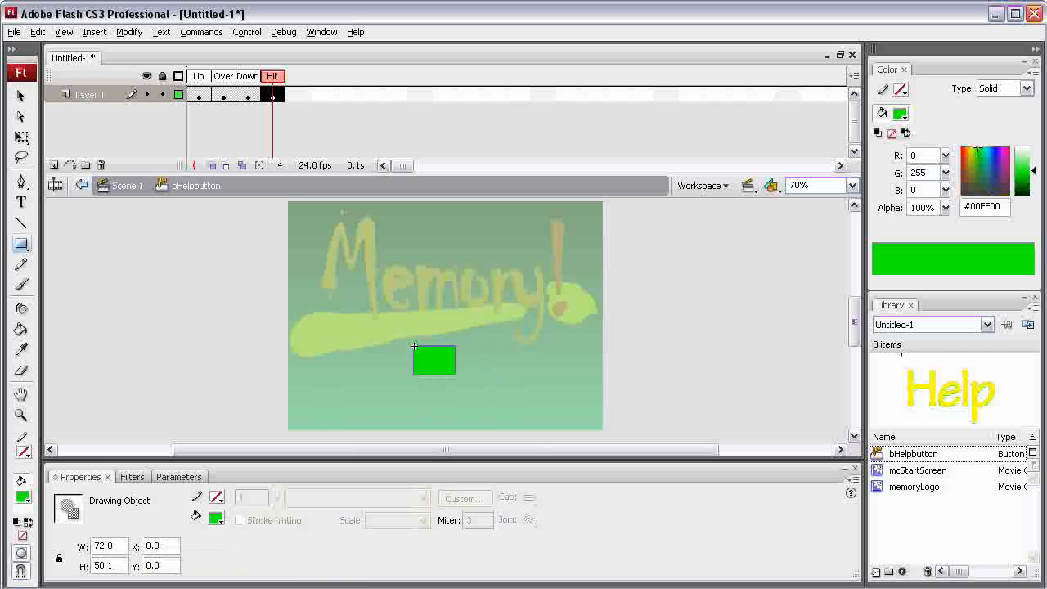
- Compare the Hit frame's rectangle with the Help text in the Over frame to check its coverage
left_click(223, 76)
left_click(273, 76)
left_click(223, 76)
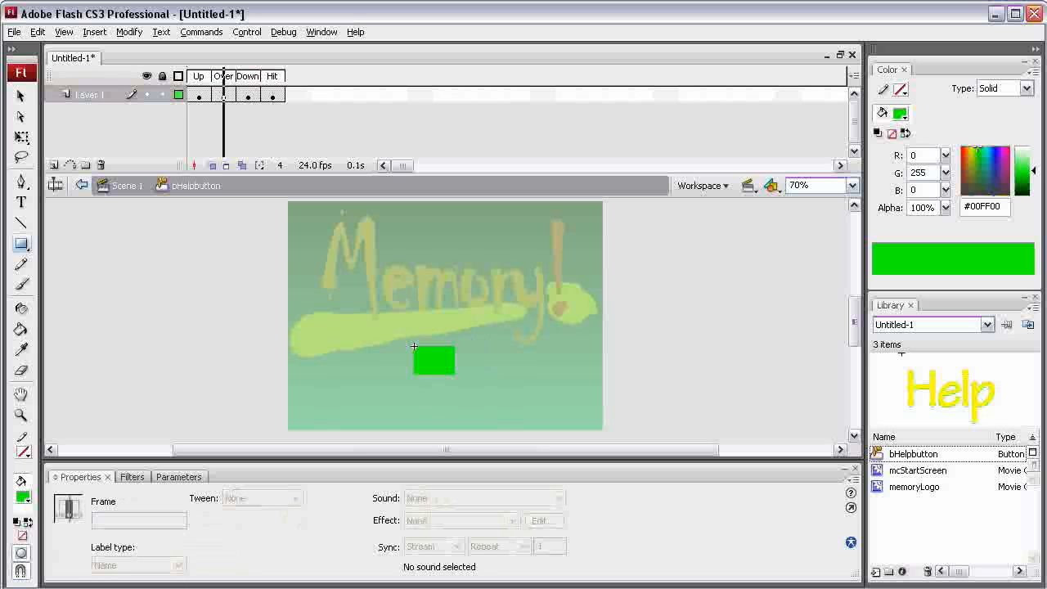
left_click(272, 76)
key("comma")
key("comma")
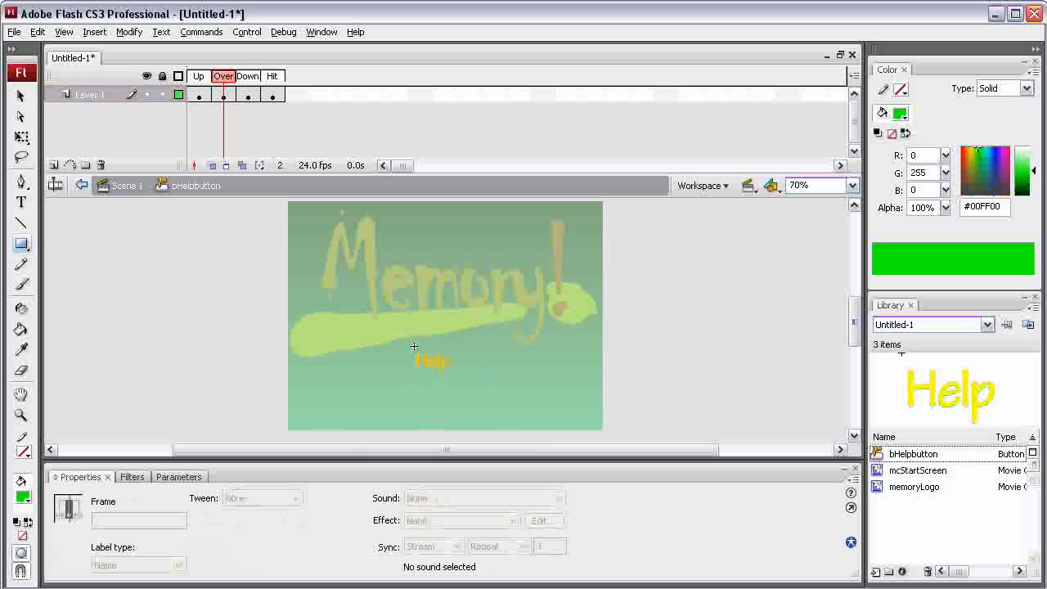
key("period")
key("period")
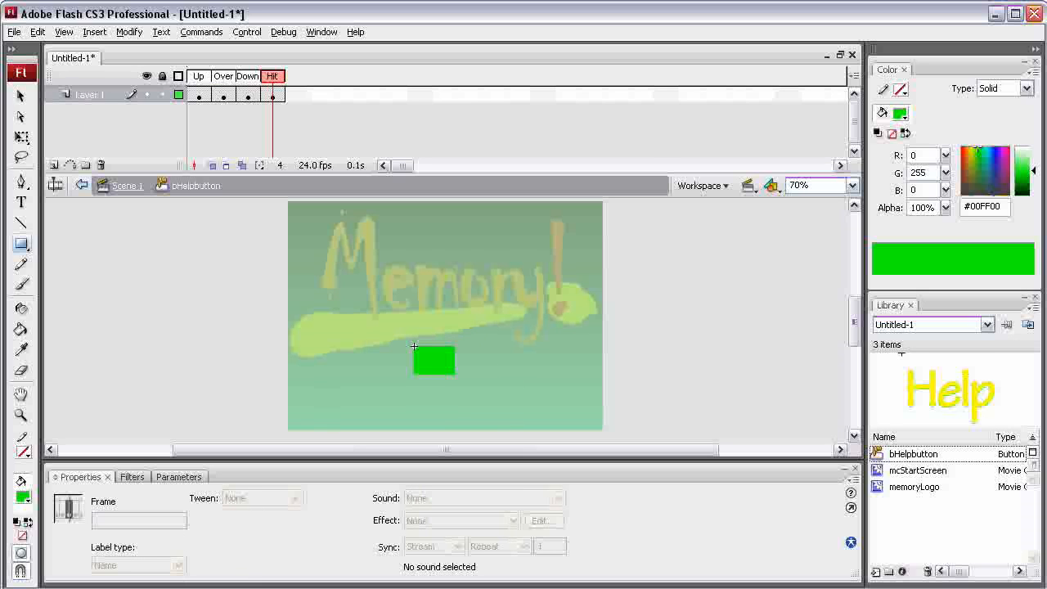
- Return to the main scene and test the movie to try the Help button with its hit area
key("ctrl+e")
key("ctrl+Return")
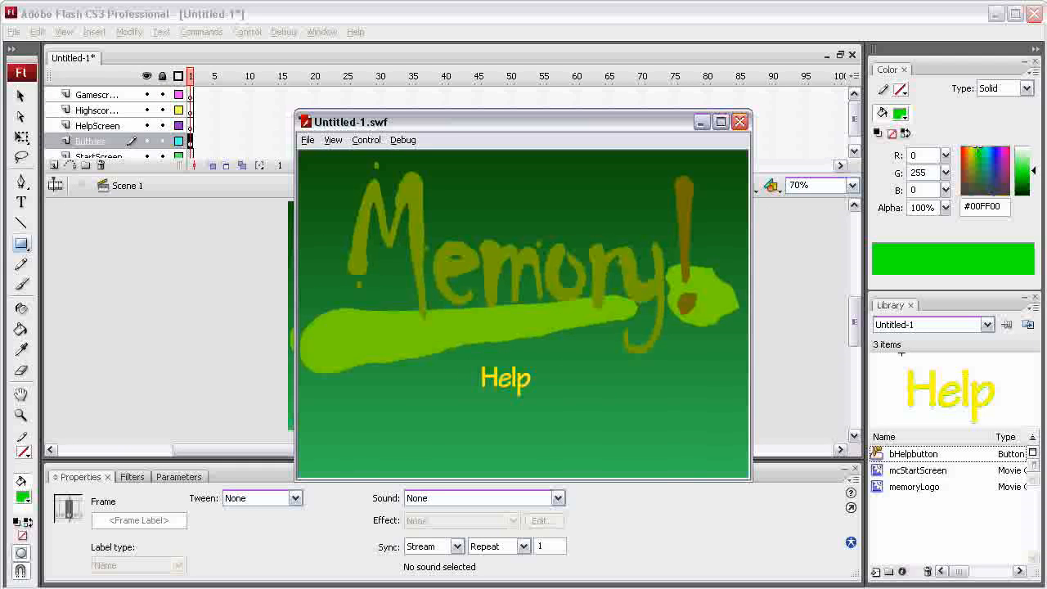
left_click(740, 121)
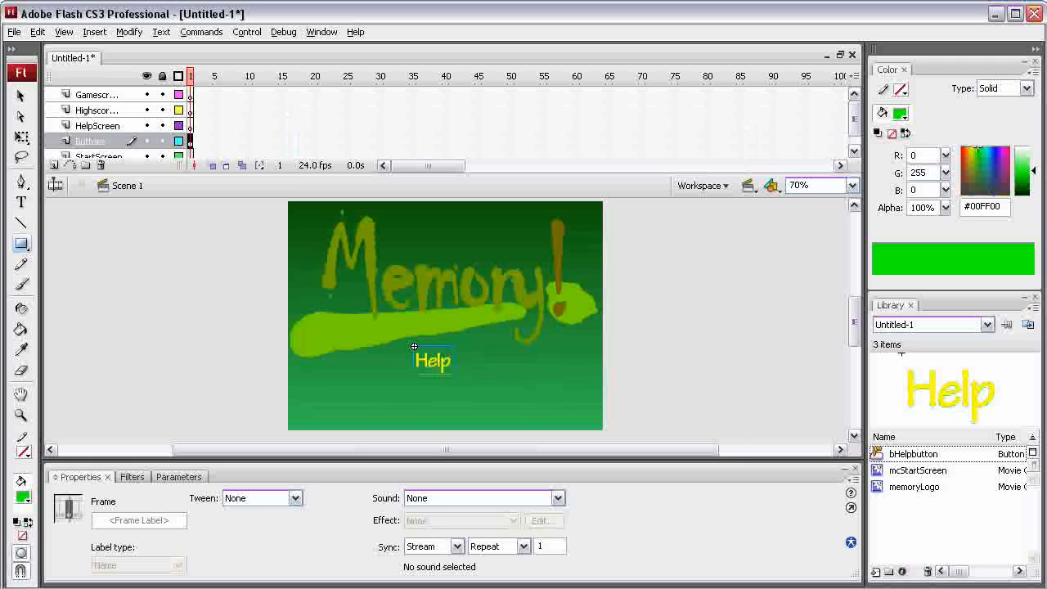
- Duplicate the bHelpbutton symbol in the library as a button named bPlayButton
right_click(901, 454)
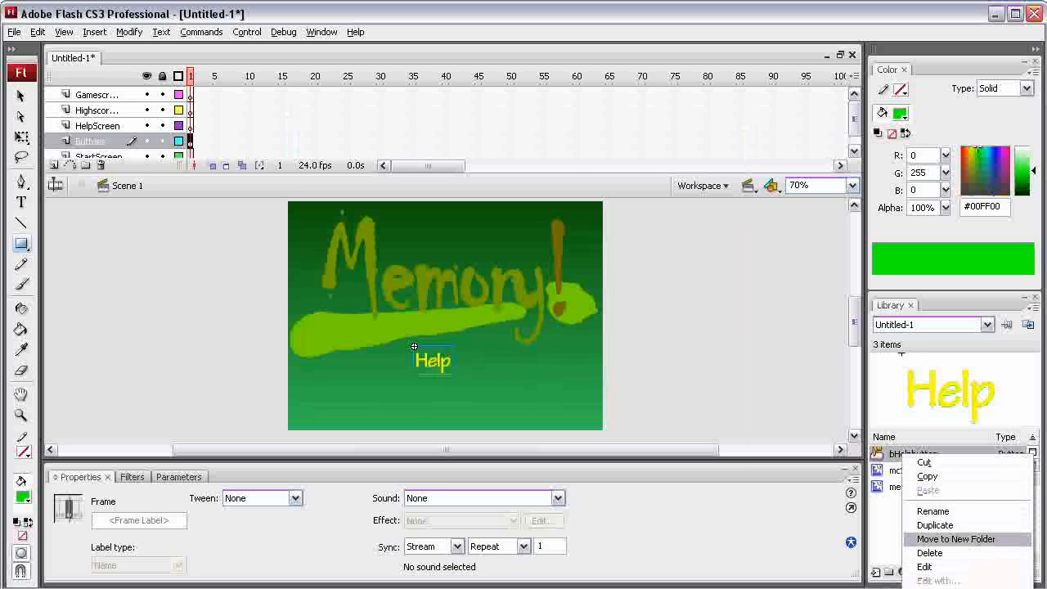
left_click(935, 524)
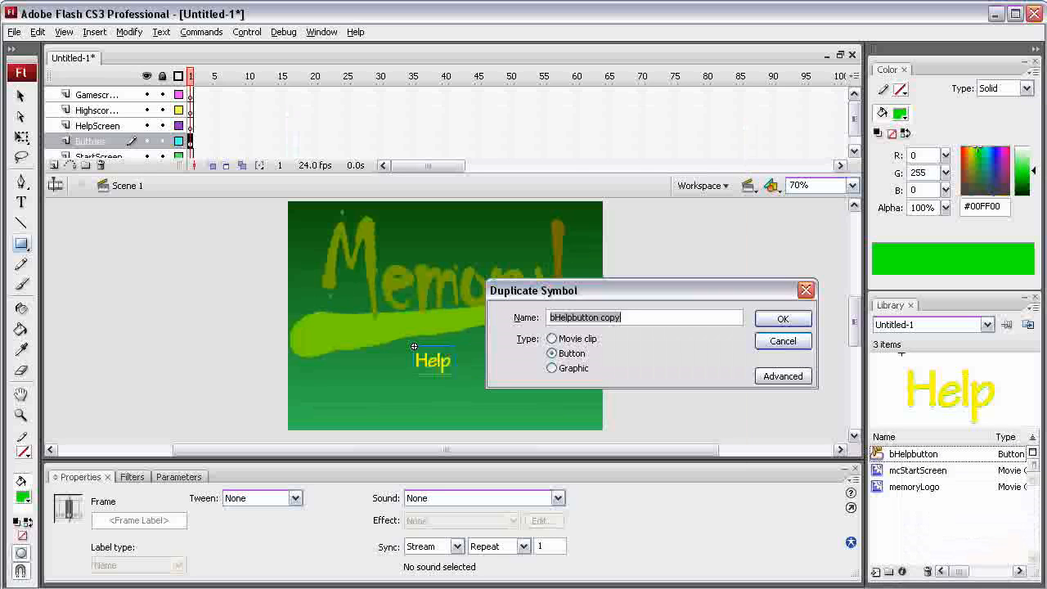
left_click(552, 317)
key("Delete")
key("Delete")
key("Delete")
key("Delete")
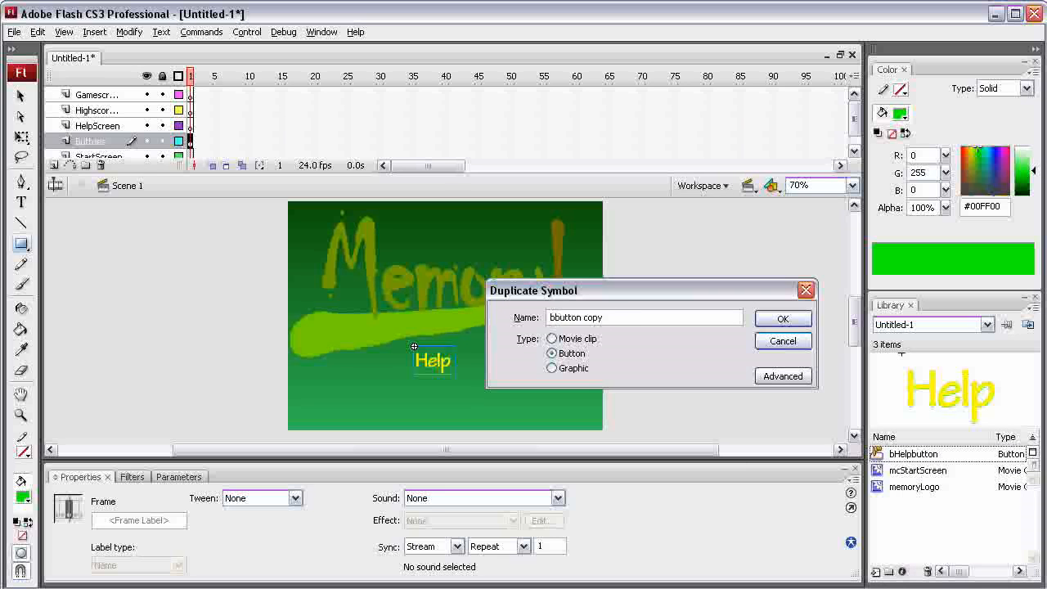
type("Play")
key("Right")
key("Right")
key("Right")
key("Delete")
key("Delete")
key("Delete")
key("Delete")
key("Delete")
key("Left")
key("Left")
key("Left")
key("Left")
key("Left")
key("Left")
key("Delete")
type("B")
key("Return")
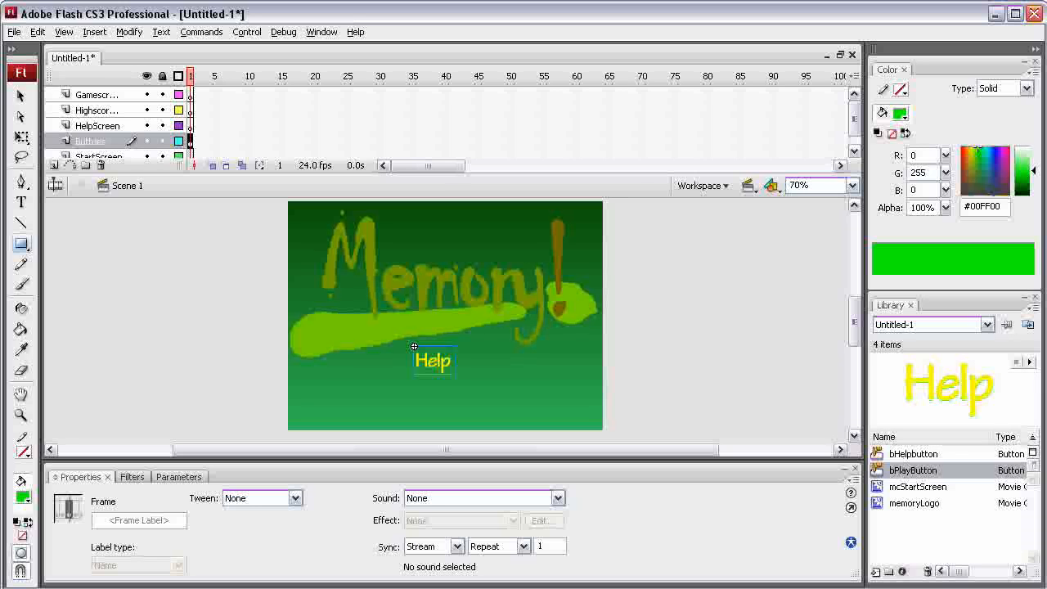
- Rename the bHelpbutton library symbol as bHelpButton
double_click(915, 454)
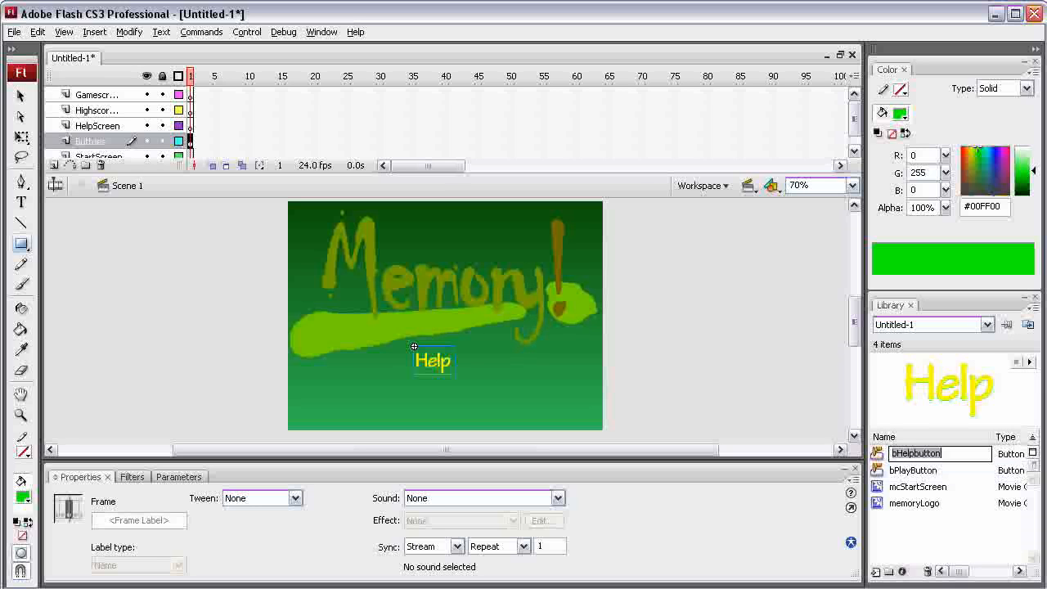
left_click(916, 454)
key("Delete")
type("B")
key("Return")
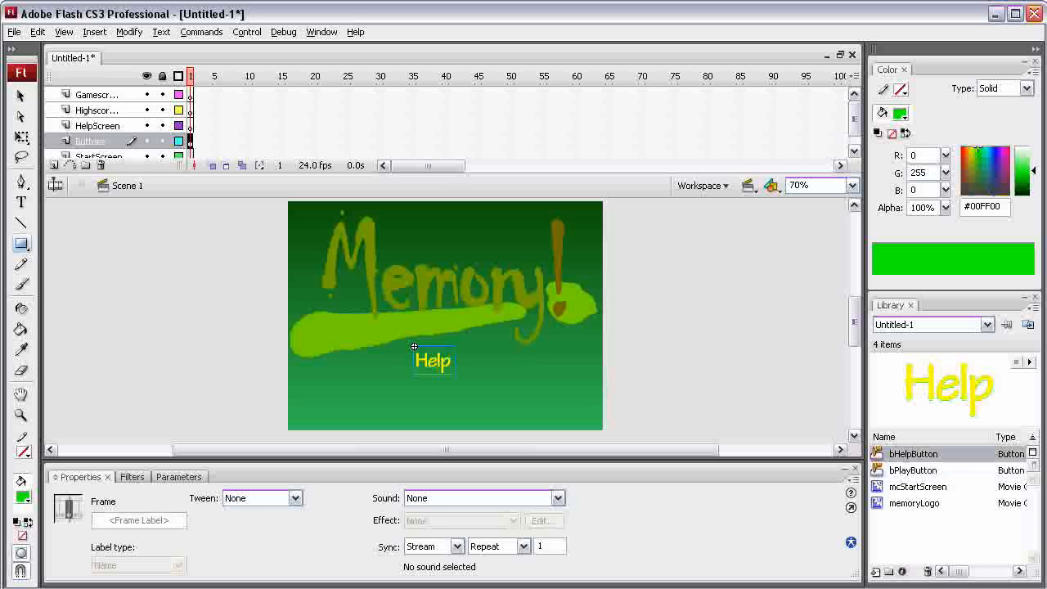
- Open the bPlayButton symbol for editing and replace the Up frame's text with Play
double_click(913, 470)
double_click(877, 470)
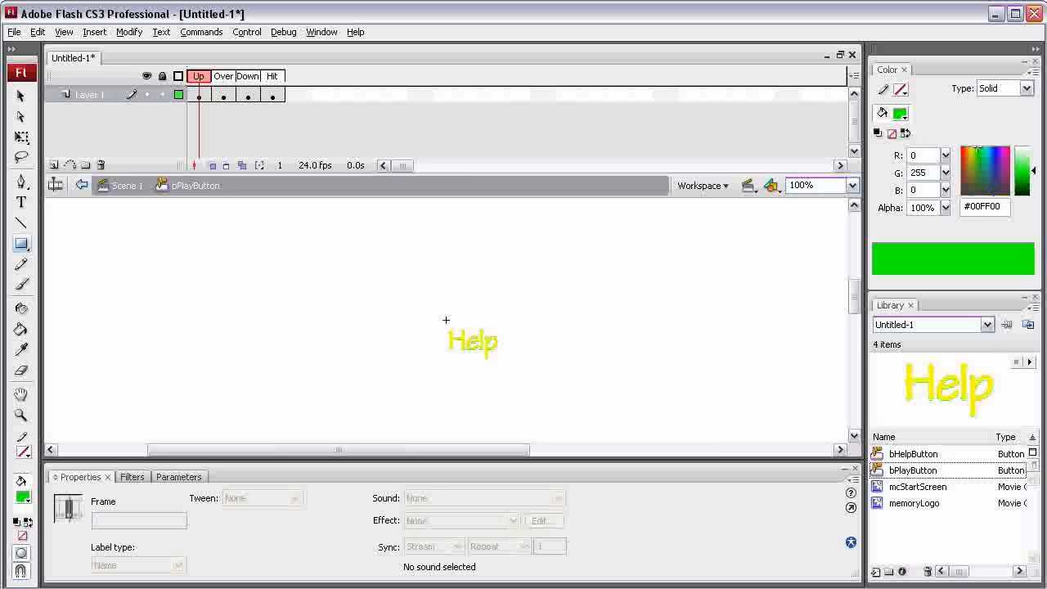
left_click(22, 202)
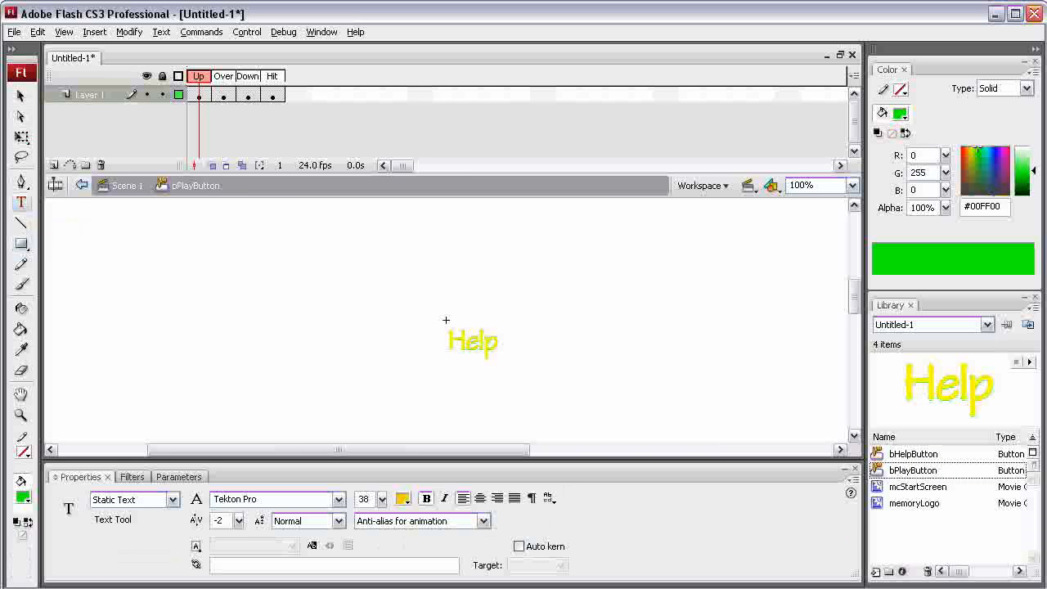
left_click(496, 341)
left_click_drag(499, 341, 447, 341)
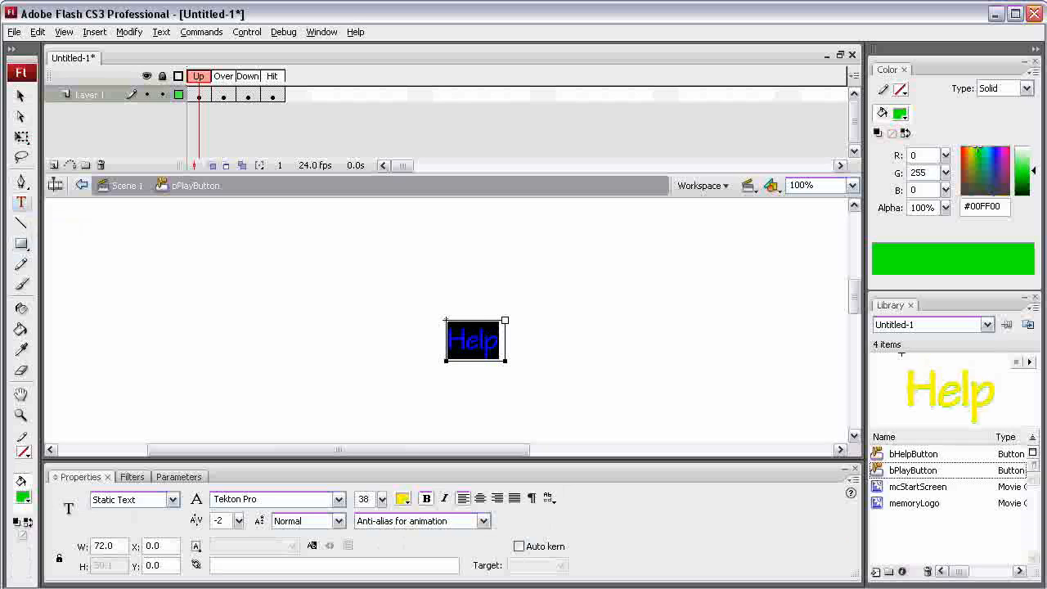
type("Play")
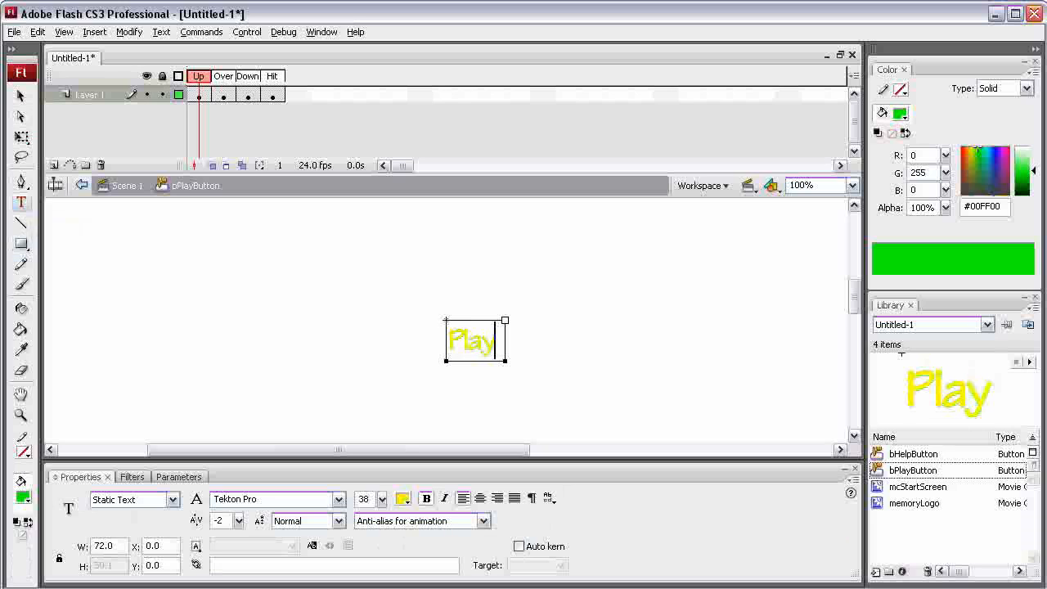
key("Escape")
- Replace the Help text with Play in the button's Over and Down frames
key("period")
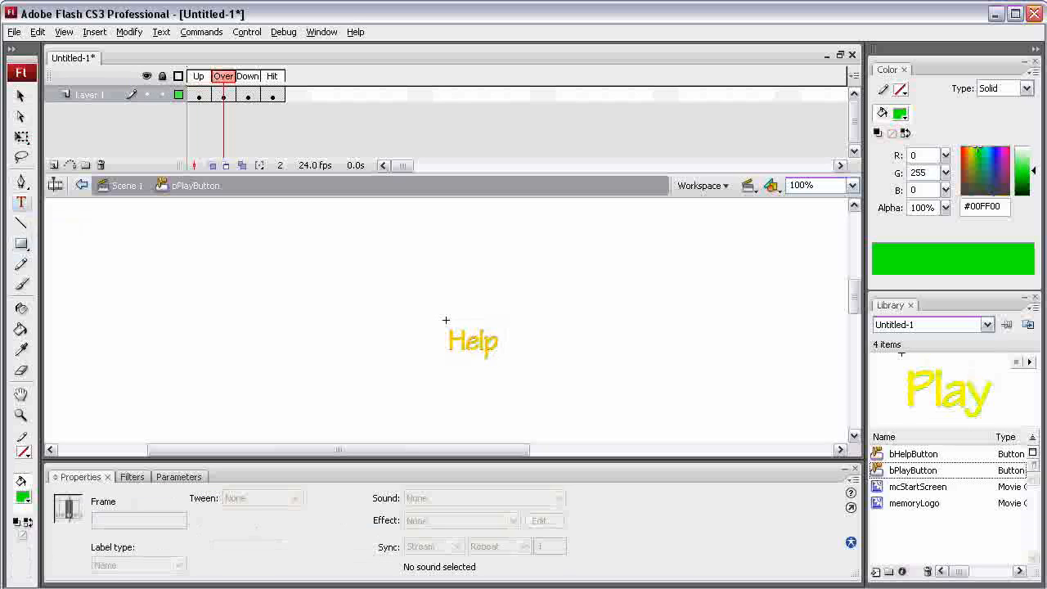
left_click(446, 320)
key("ctrl+a")
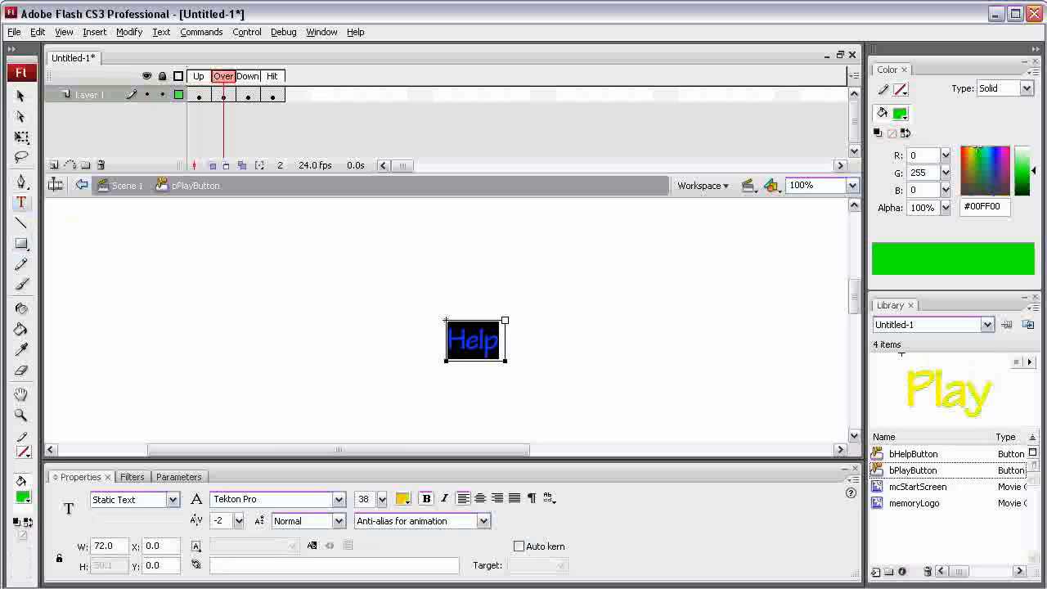
type("Play")
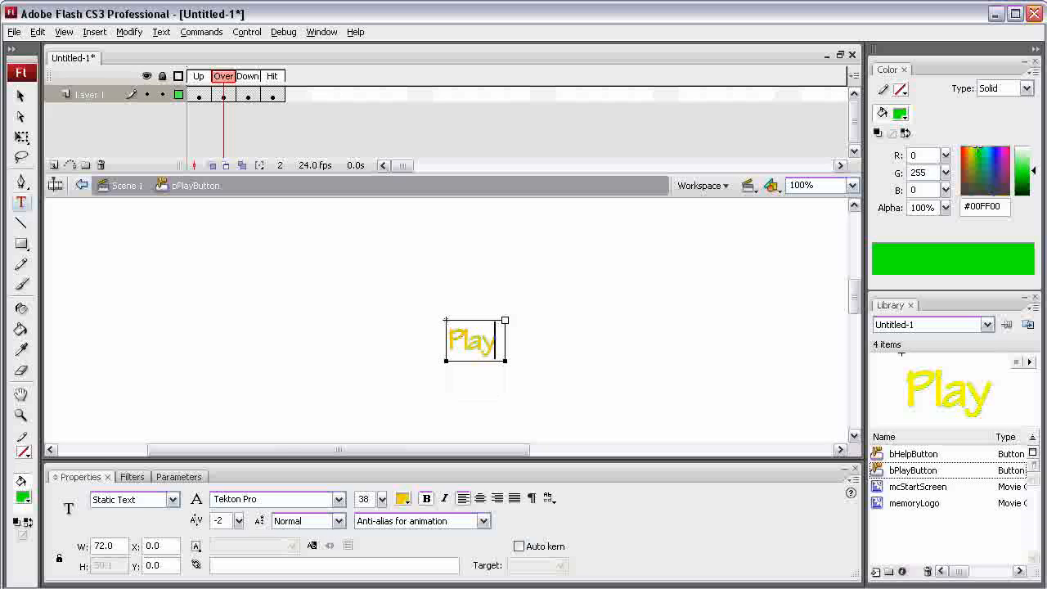
key("period")
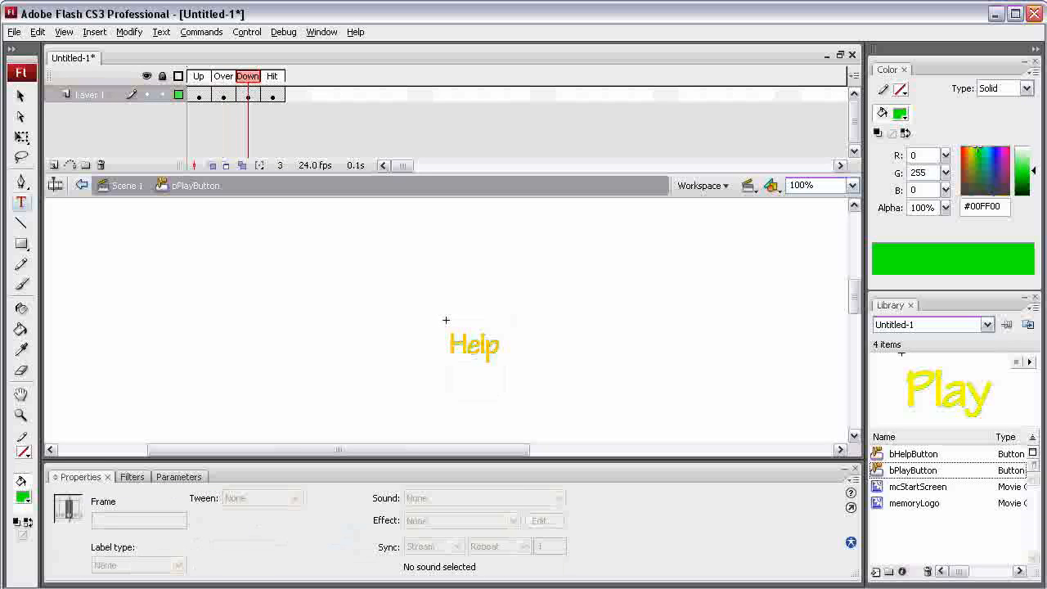
left_click(446, 320)
key("ctrl+a")
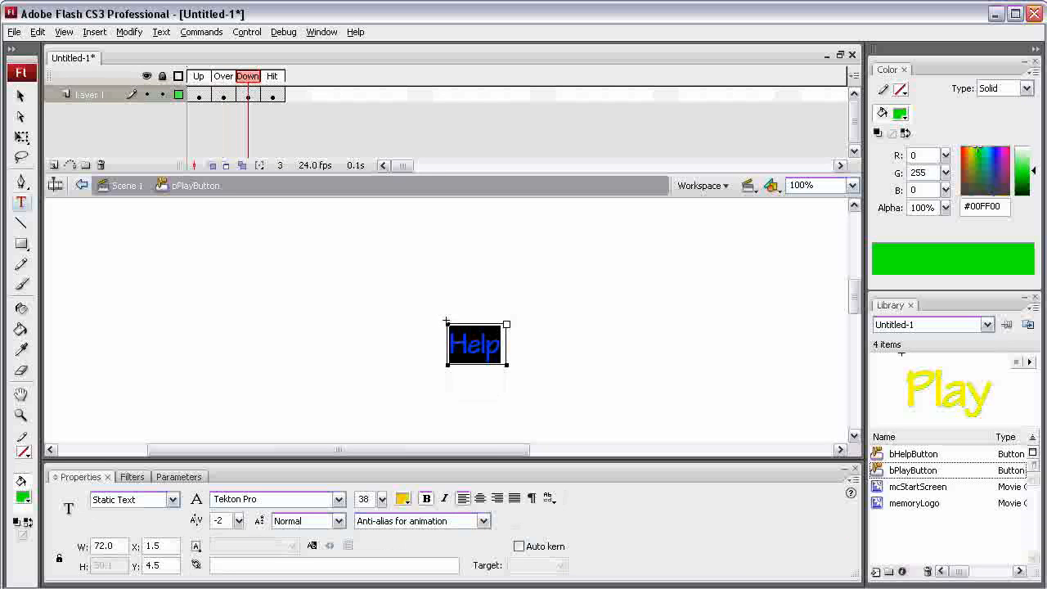
type("Play")
- Change the fill of the Hit frame's rectangle to black #000000
key("period")
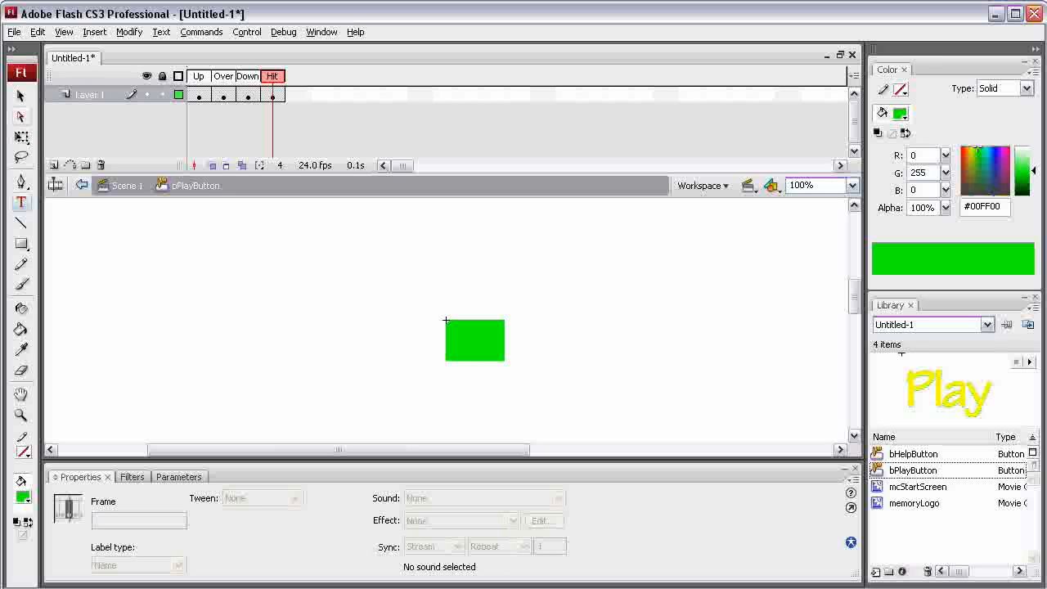
key("v")
left_click(448, 323)
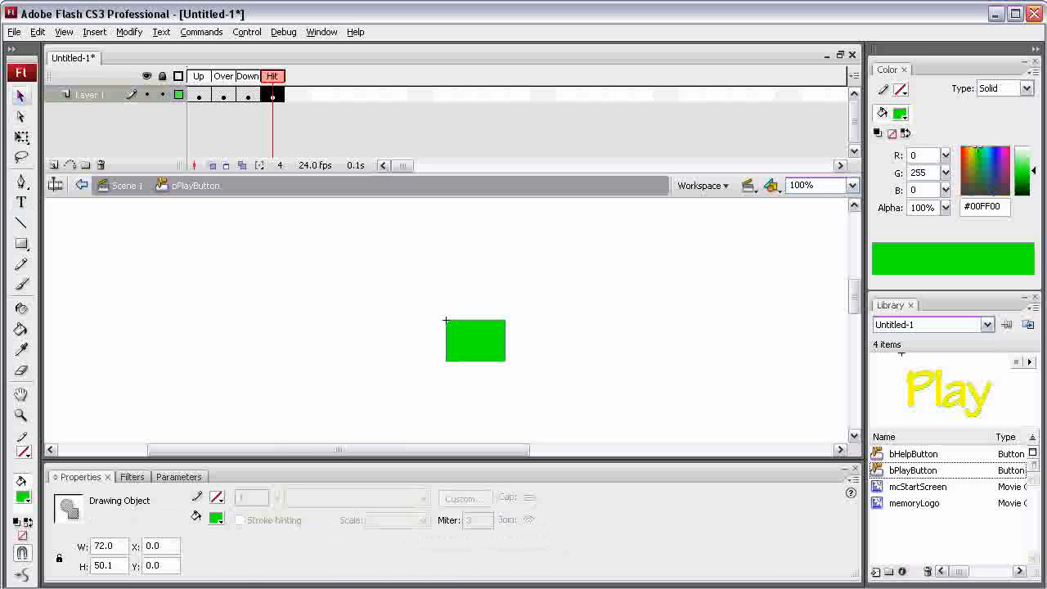
left_click(216, 517)
left_click(215, 551)
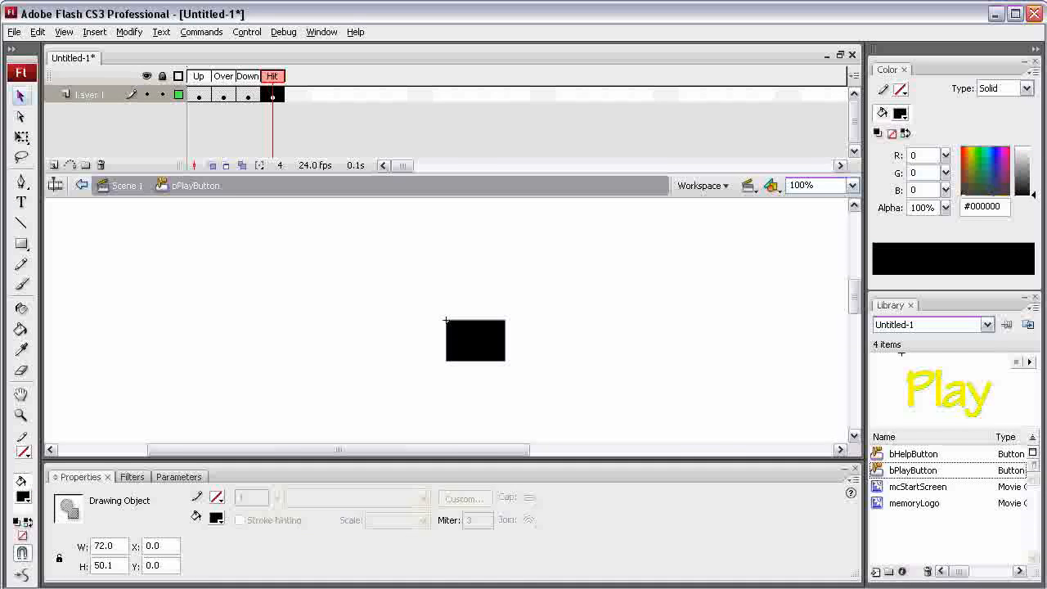
- Return to the main scene and place a bPlayButton instance just below the Help button on the stage
left_click(127, 185)
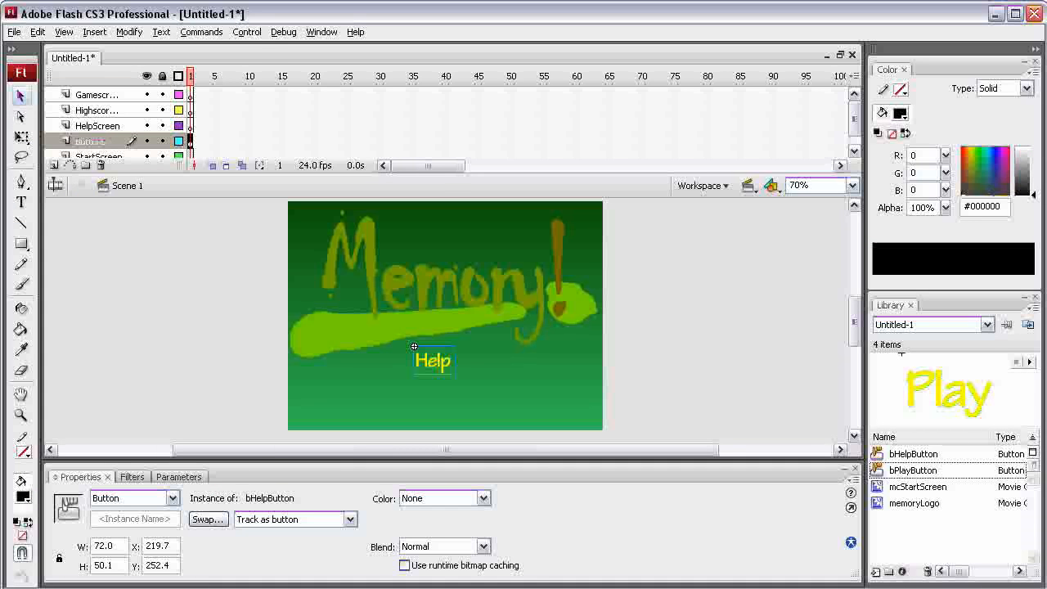
left_click_drag(913, 471, 448, 399)
- Move the mcStartScreen clip around the stage and reset its position to X 0 and Y 0
left_click_drag(491, 347, 647, 424)
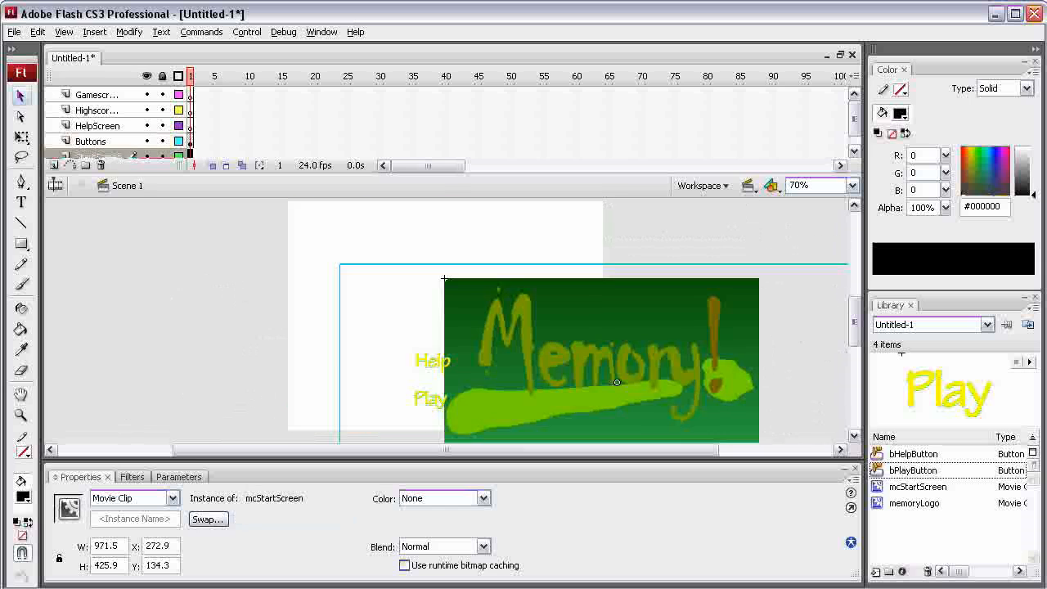
left_click_drag(569, 344, 278, 272)
left_click_drag(278, 273, 408, 282)
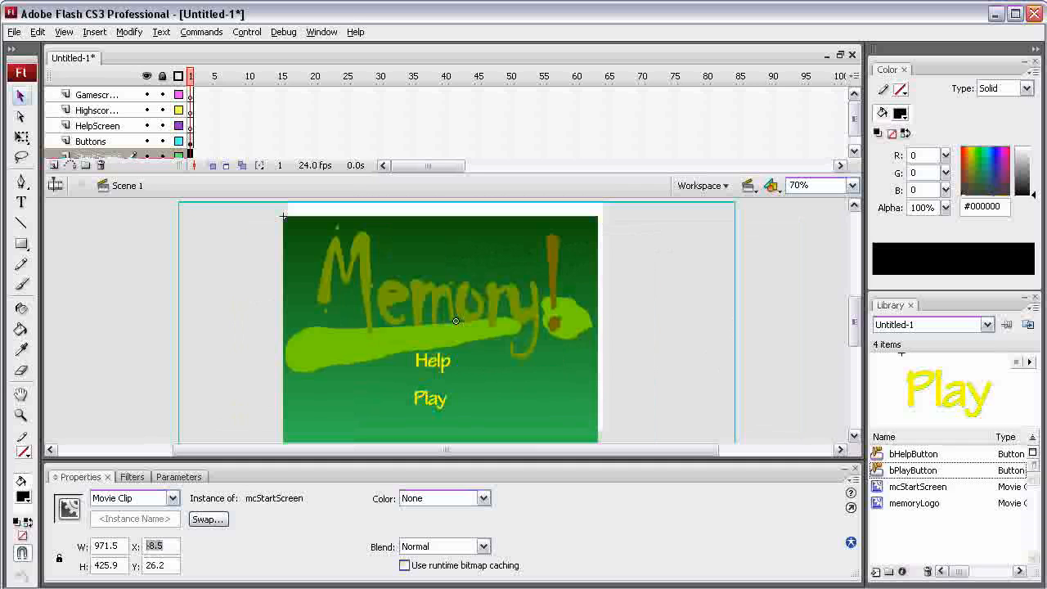
left_click(154, 546)
type("0")
key("Tab")
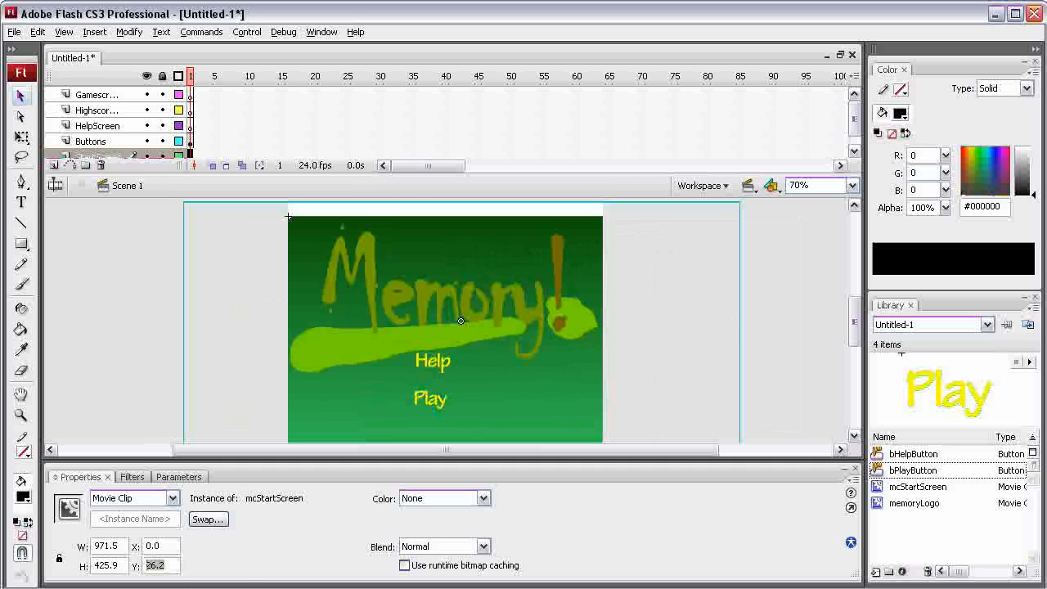
type("0")
left_click(147, 359)
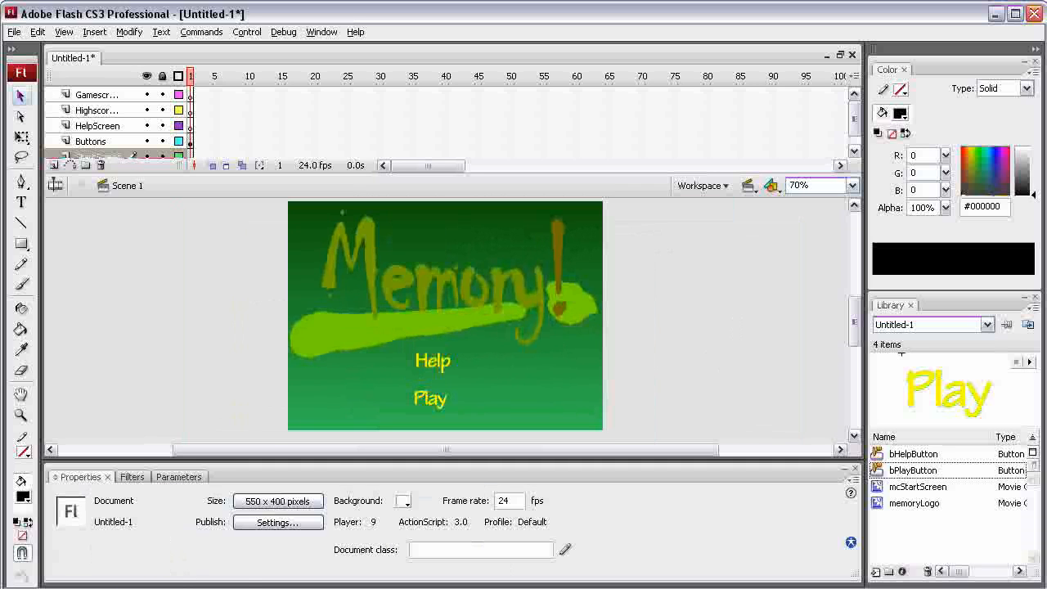
- Hide the StartScreen layer and make the Buttons layer active
left_click_drag(854, 120, 854, 131)
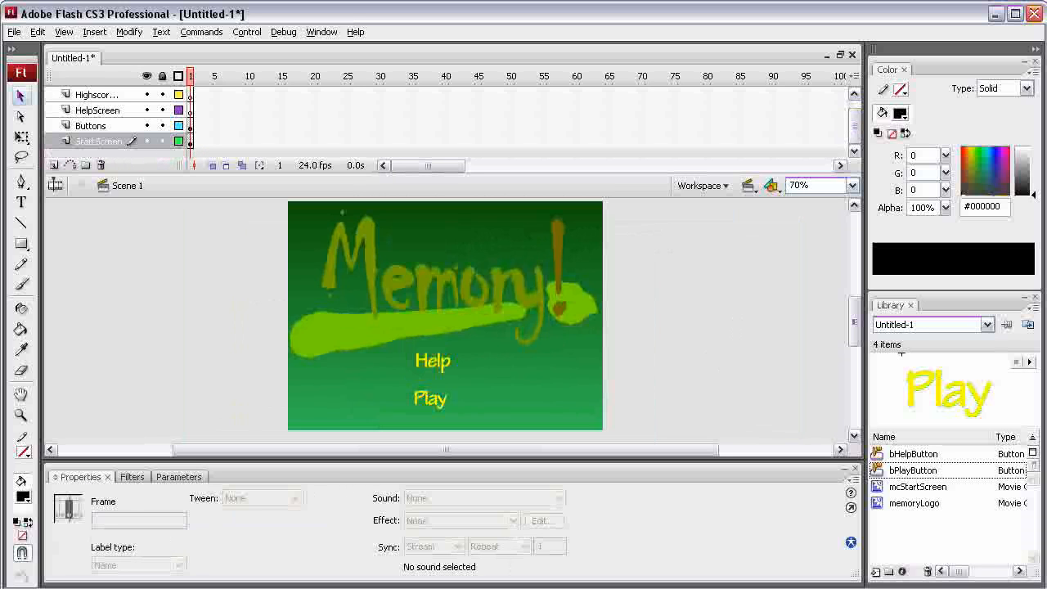
left_click(147, 141)
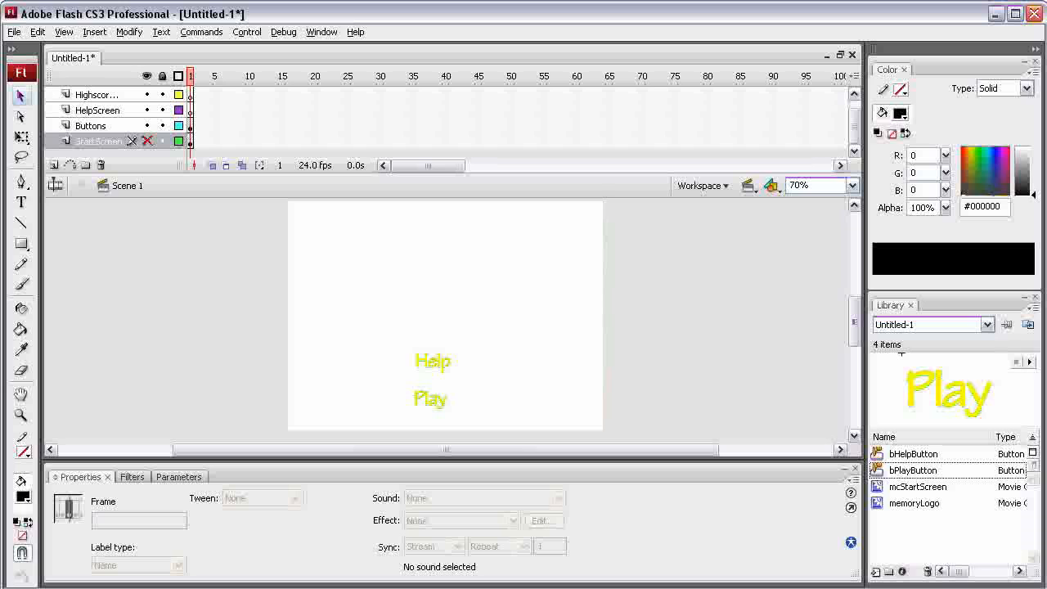
left_click(92, 126)
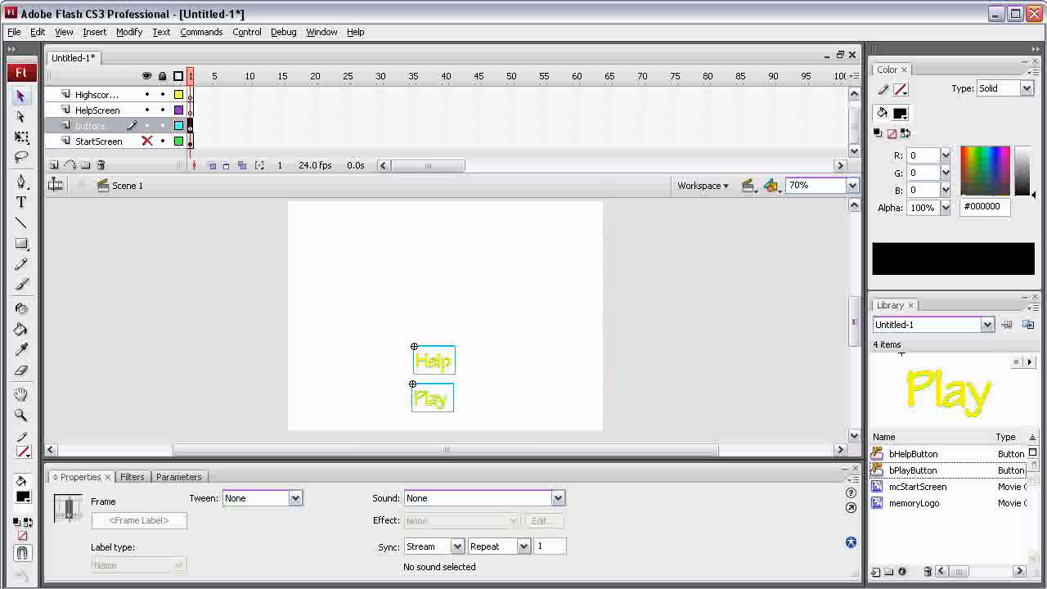
- Display the Align panel and dock it in the same group as the Color panel
left_click(321, 31)
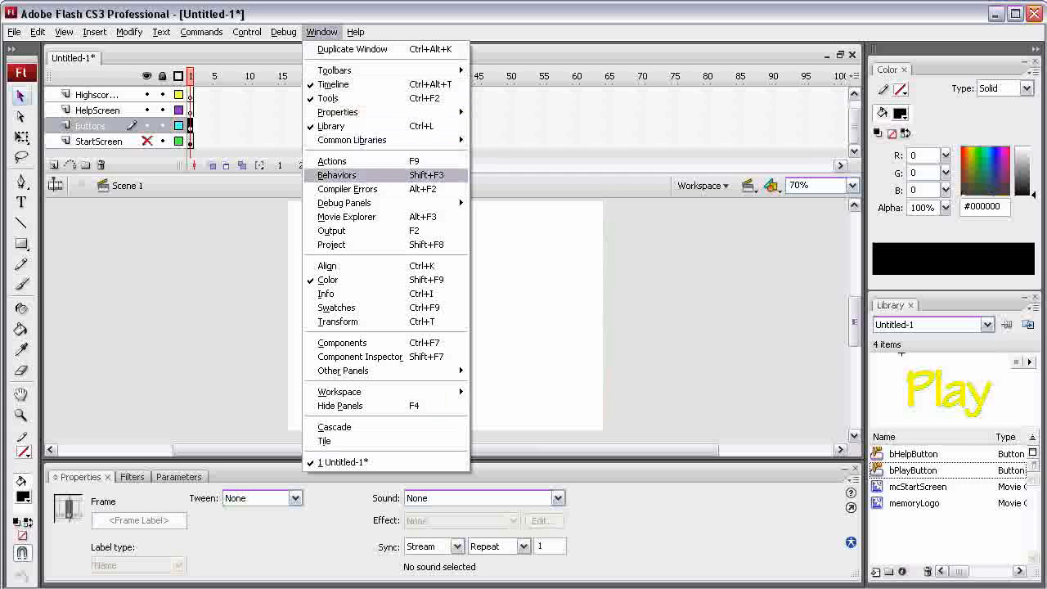
left_click(327, 266)
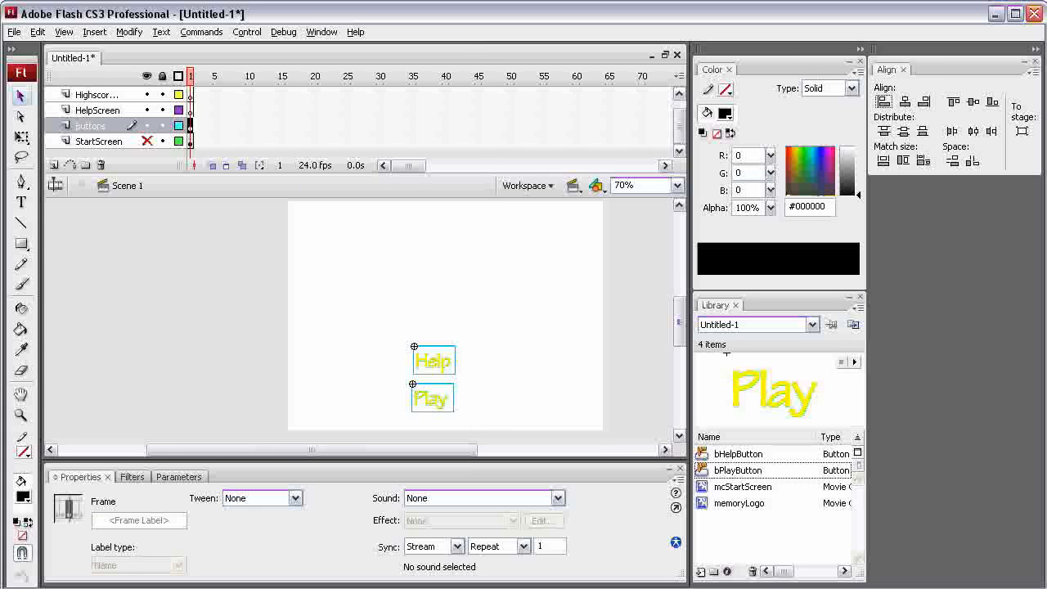
left_click_drag(886, 70, 754, 69)
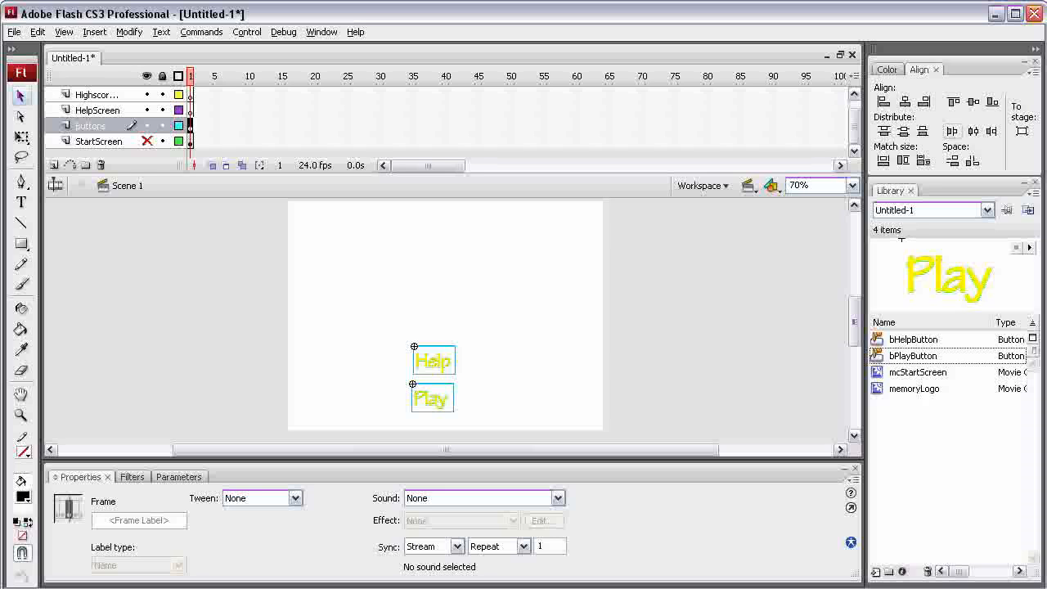
- Align the left edges of the Help and Play buttons
left_click(577, 317)
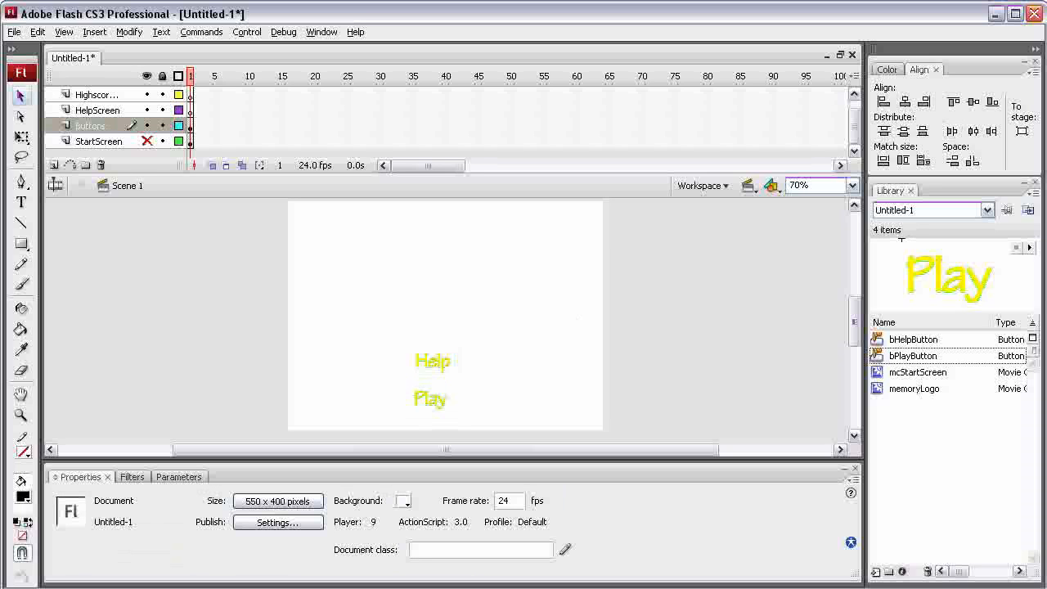
left_click_drag(354, 288, 522, 427)
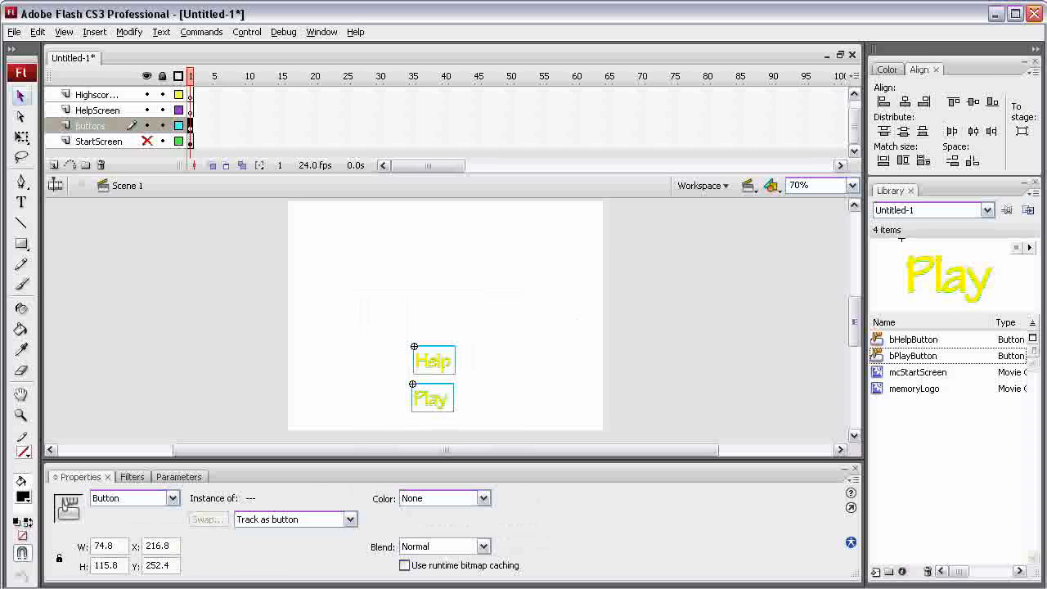
left_click(883, 101)
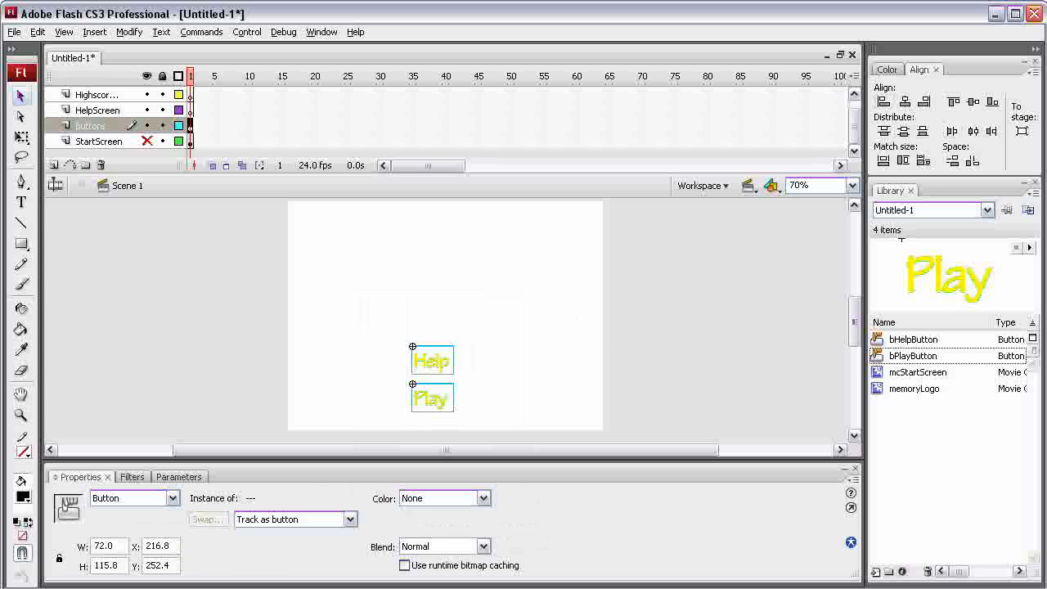
left_click(577, 317)
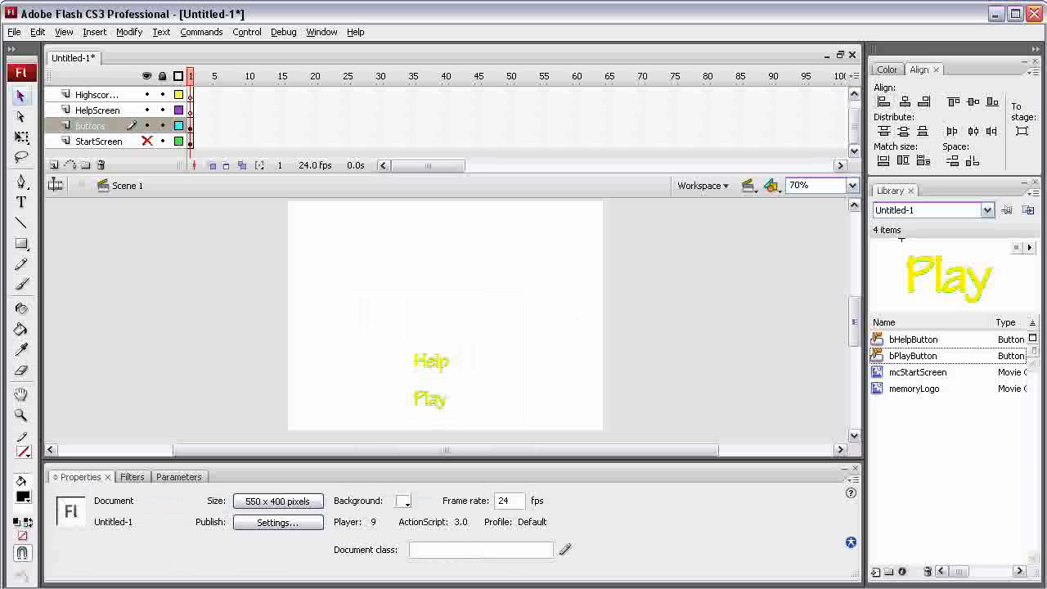
- Show the StartScreen layer again and test the movie with both buttons
left_click(148, 140)
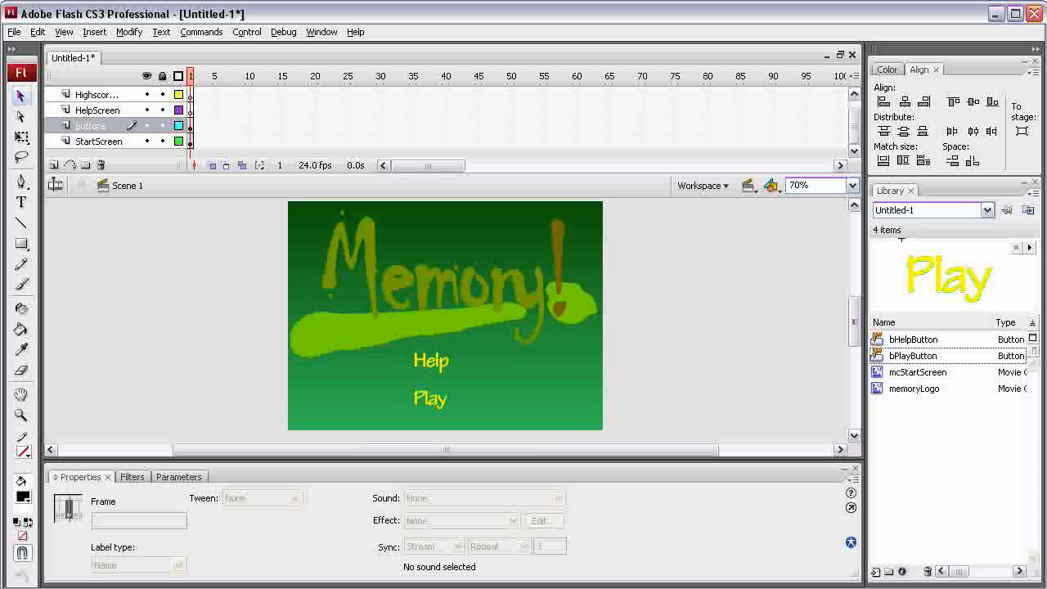
key("ctrl+Return")
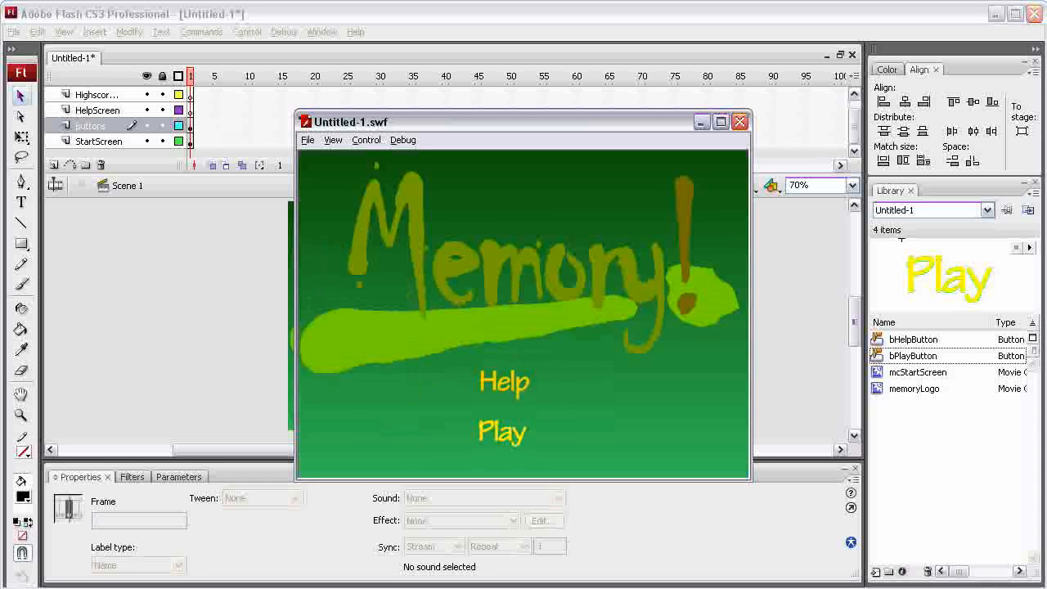
left_click(739, 121)
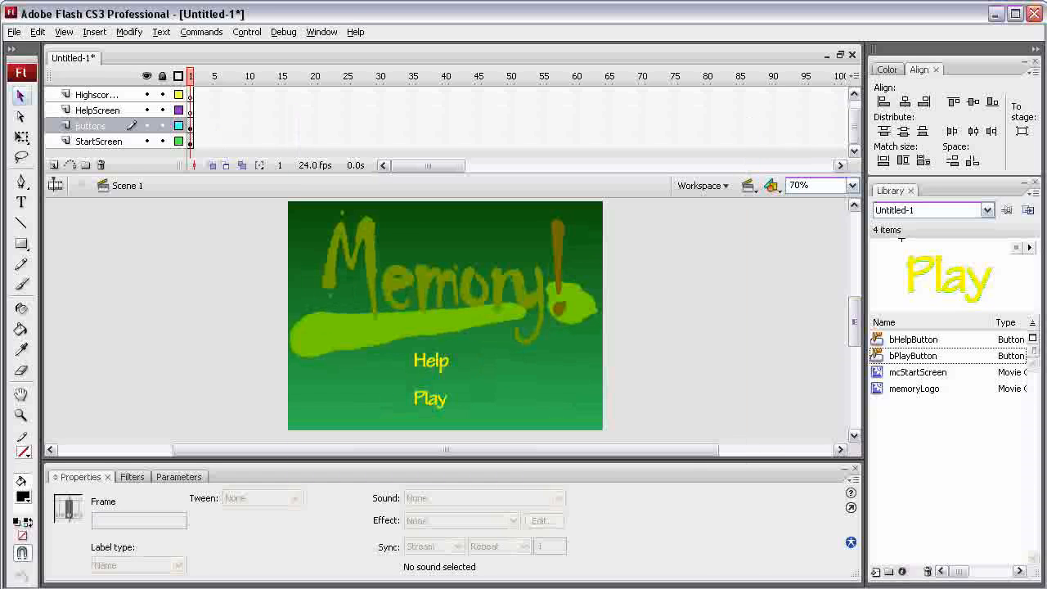